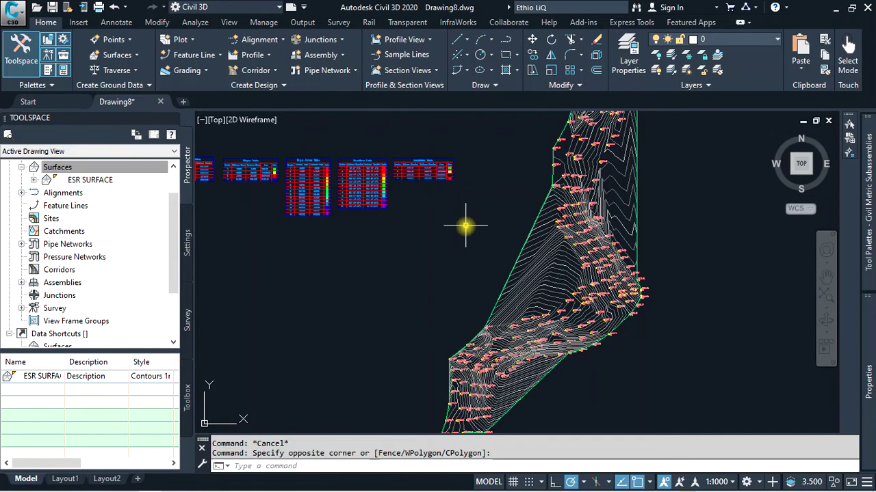
Select the ESR SURFACE and open its Surface Properties.
{"action": "left_click", "coordinate": [534, 272]}
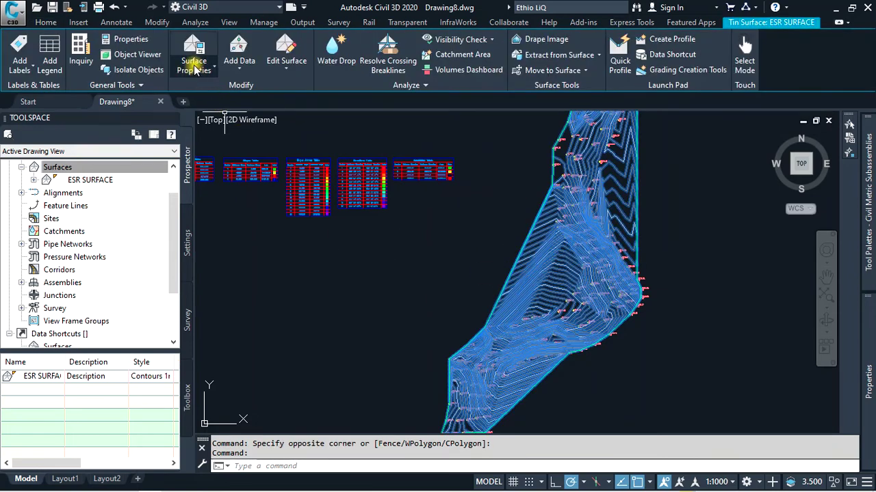
{"action": "left_click", "coordinate": [193, 66]}
{"action": "left_click", "coordinate": [188, 99]}
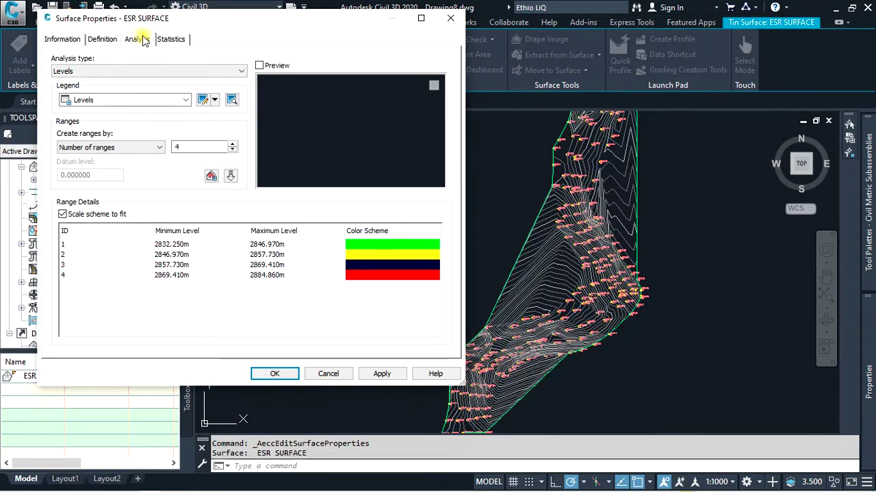
Review the Information and Definition tabs, then keep Levels as the Analysis type.
{"action": "left_click", "coordinate": [62, 39]}
{"action": "left_click", "coordinate": [114, 39]}
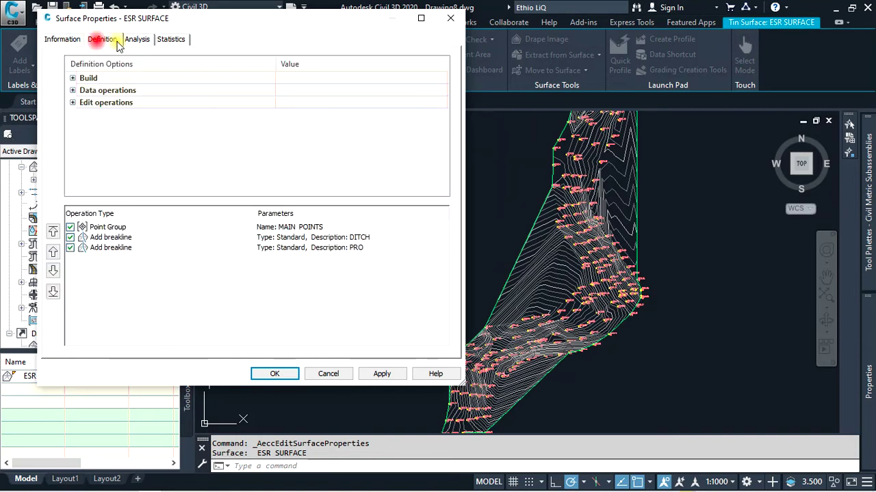
{"action": "left_click", "coordinate": [135, 39]}
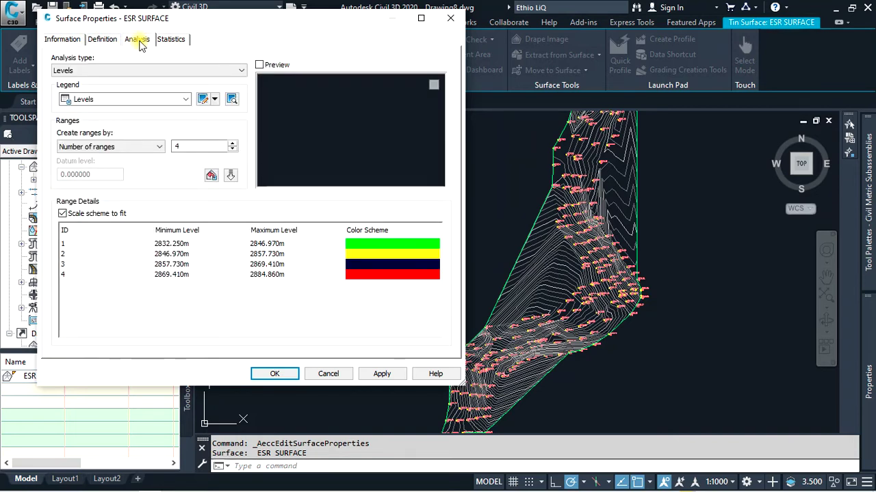
{"action": "left_click", "coordinate": [127, 71]}
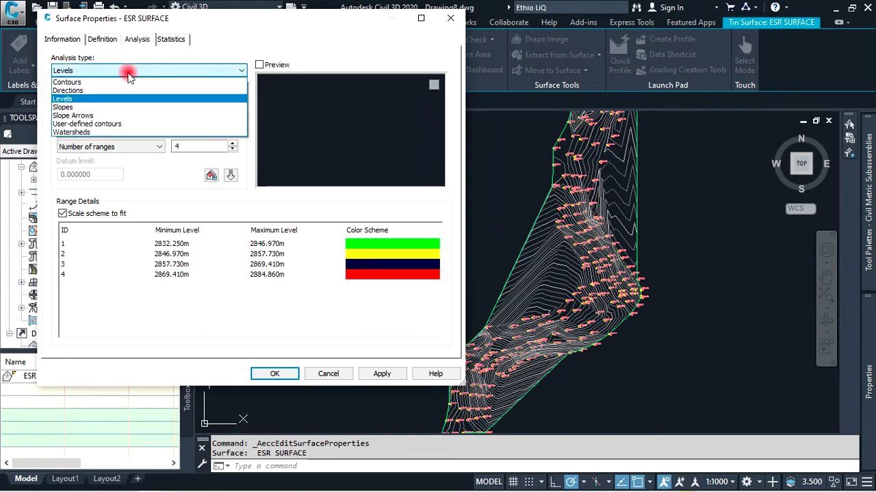
{"action": "left_click", "coordinate": [100, 99]}
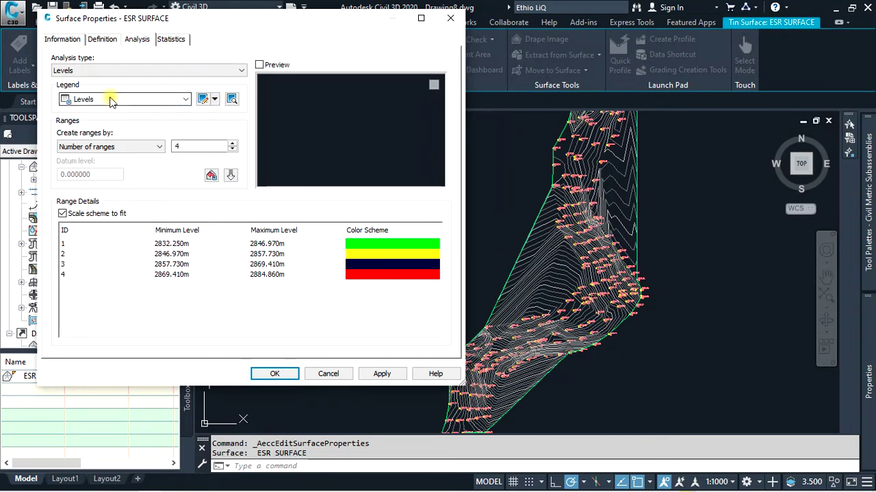
{"action": "left_click", "coordinate": [214, 99]}
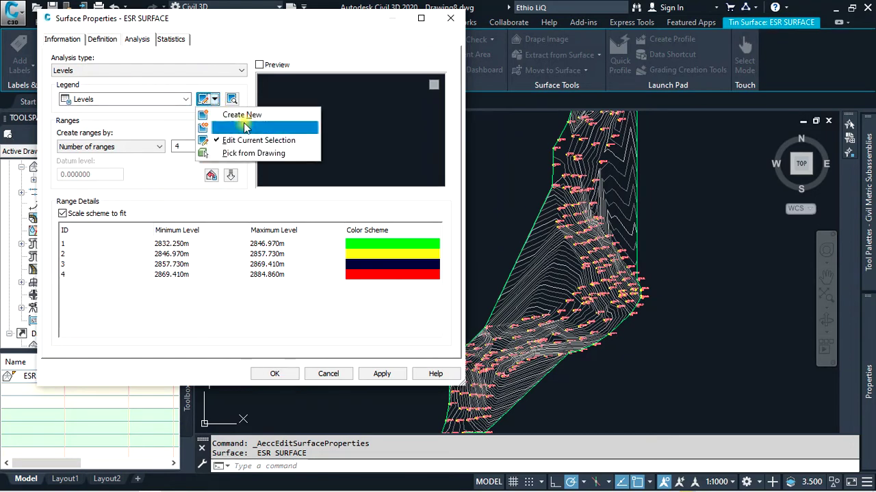
{"action": "left_click", "coordinate": [259, 140]}
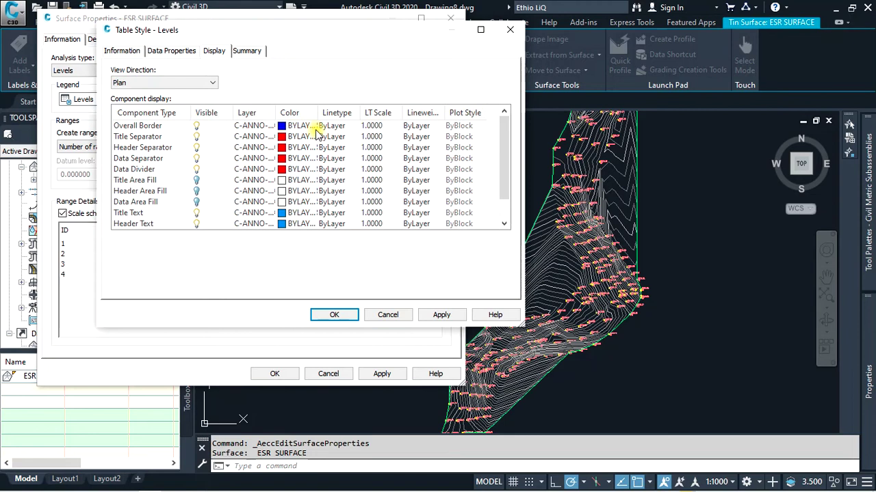
{"action": "scroll", "coordinate": [231, 175], "scroll_direction": "down", "scroll_amount": 1}
{"action": "scroll", "coordinate": [231, 176], "scroll_direction": "up", "scroll_amount": 1}
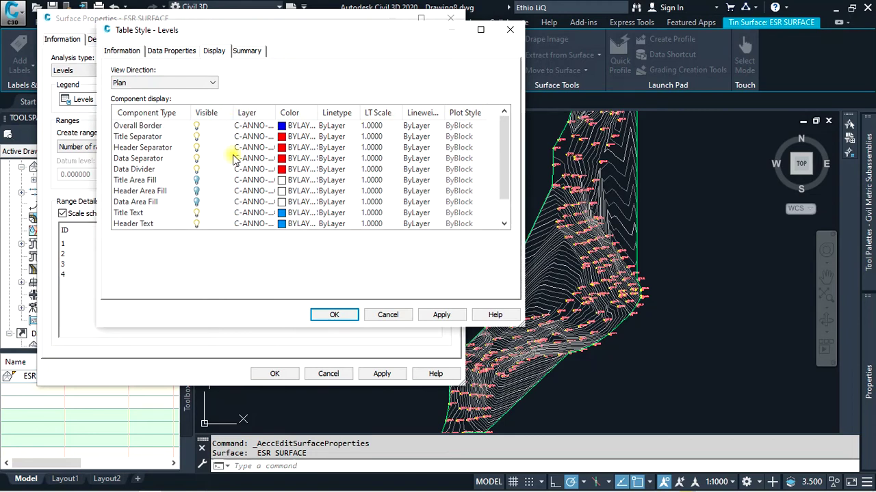
{"action": "left_click", "coordinate": [163, 53]}
{"action": "left_click", "coordinate": [123, 51]}
{"action": "left_click", "coordinate": [172, 52]}
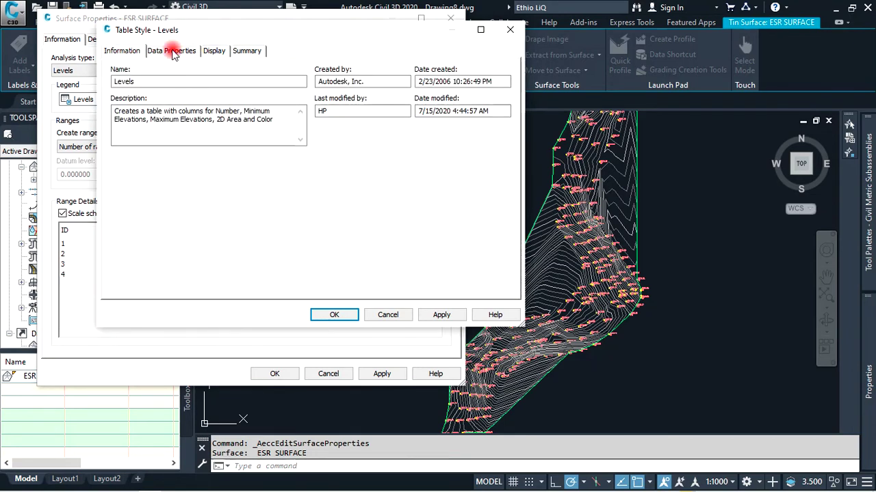
{"action": "left_click", "coordinate": [212, 52]}
{"action": "left_click", "coordinate": [248, 51]}
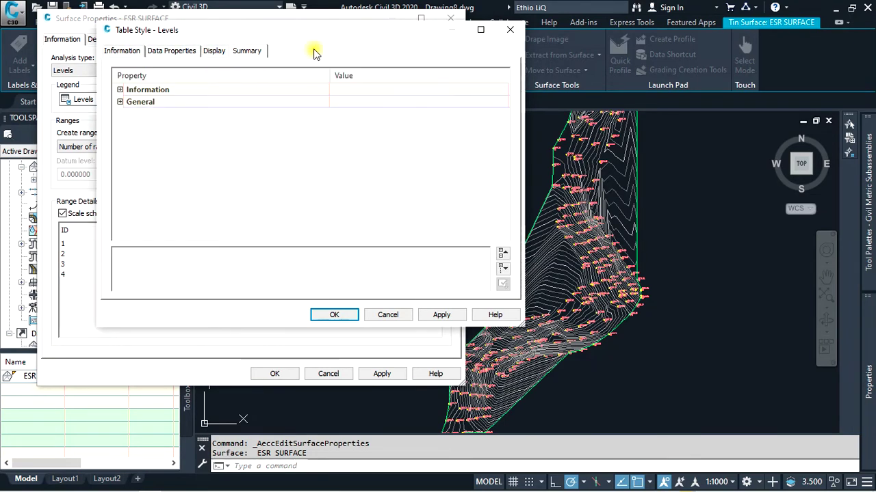
{"action": "left_click", "coordinate": [509, 29]}
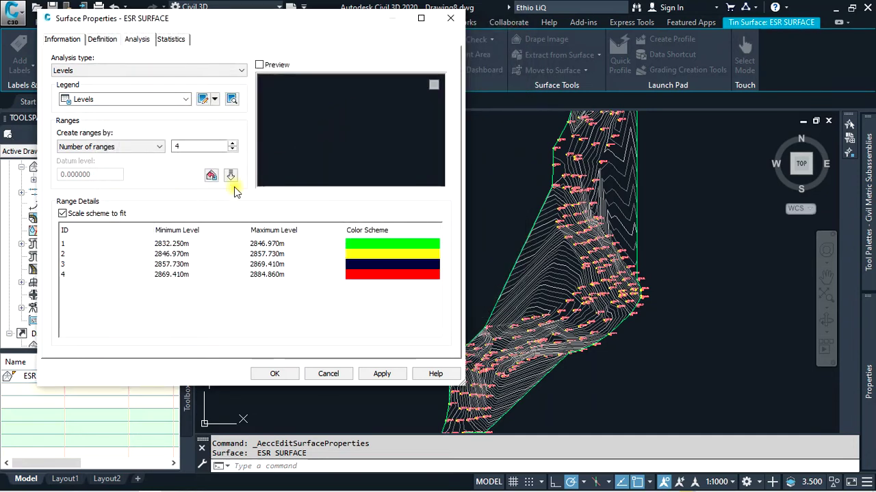
{"action": "left_click", "coordinate": [131, 145]}
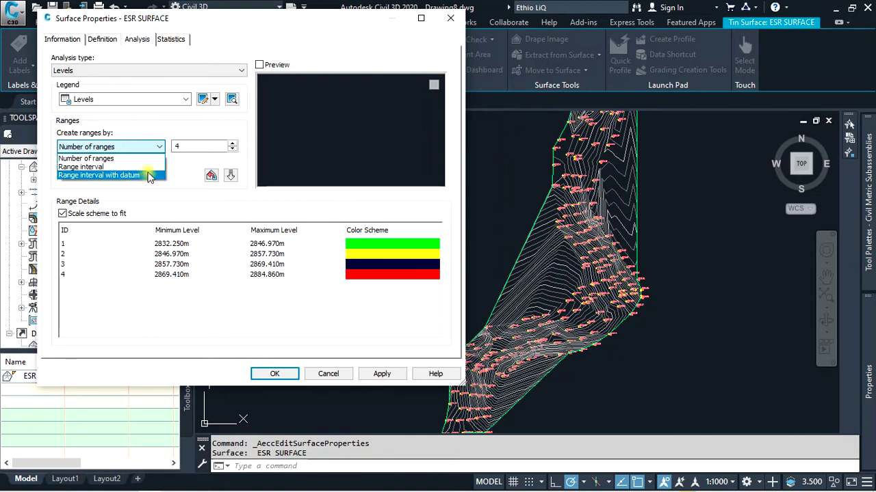
{"action": "left_click", "coordinate": [100, 148]}
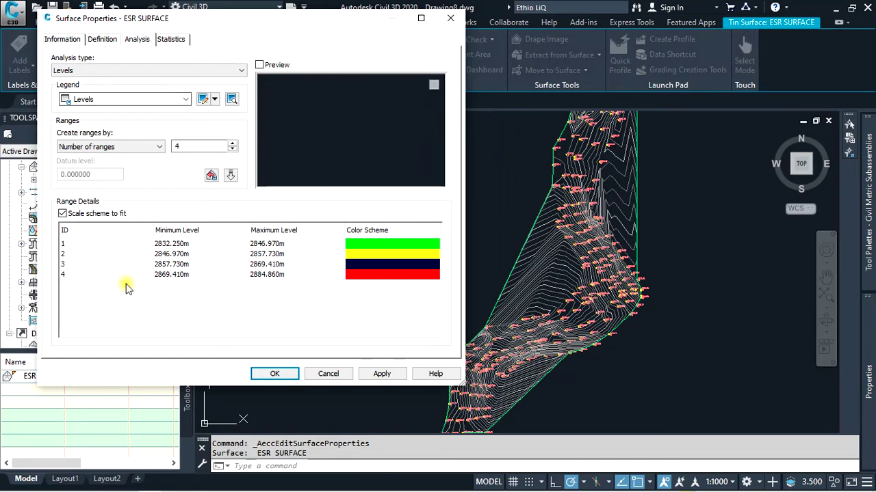
Raise the Levels analysis to 7 ranges and rerun it to rebuild the range table.
{"action": "left_click", "coordinate": [231, 143]}
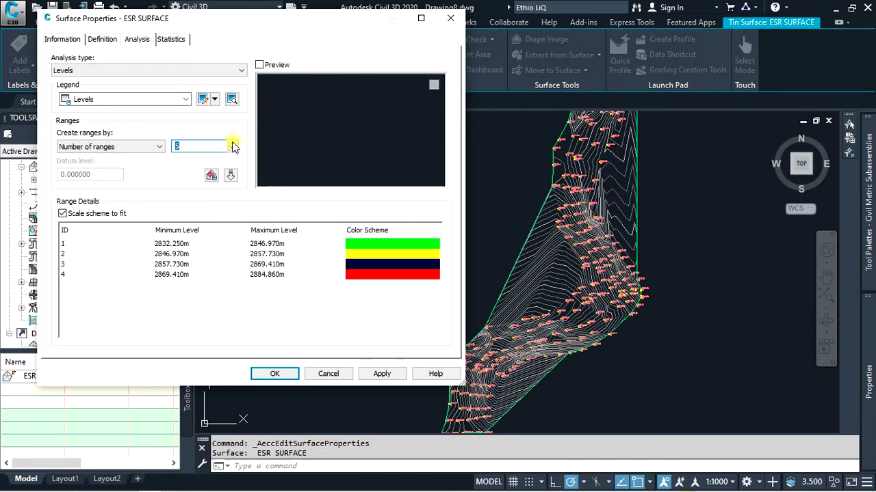
{"action": "left_click", "coordinate": [232, 143]}
{"action": "left_click", "coordinate": [232, 143]}
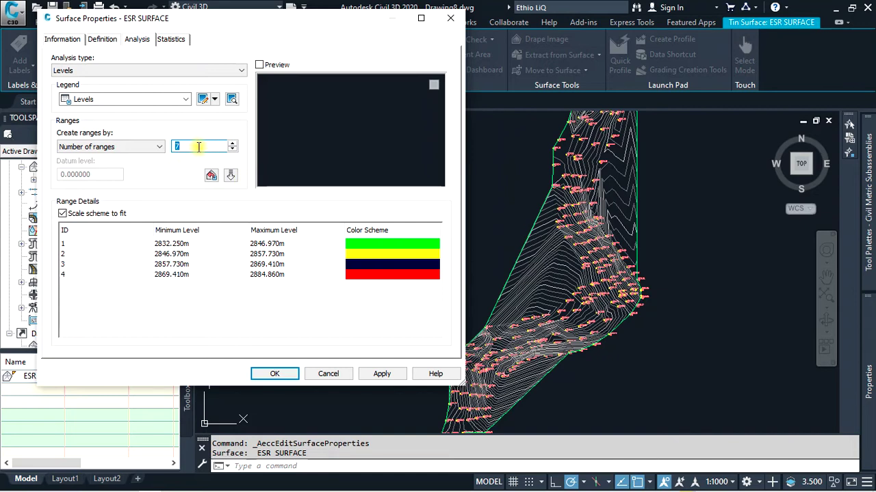
{"action": "left_click", "coordinate": [230, 176]}
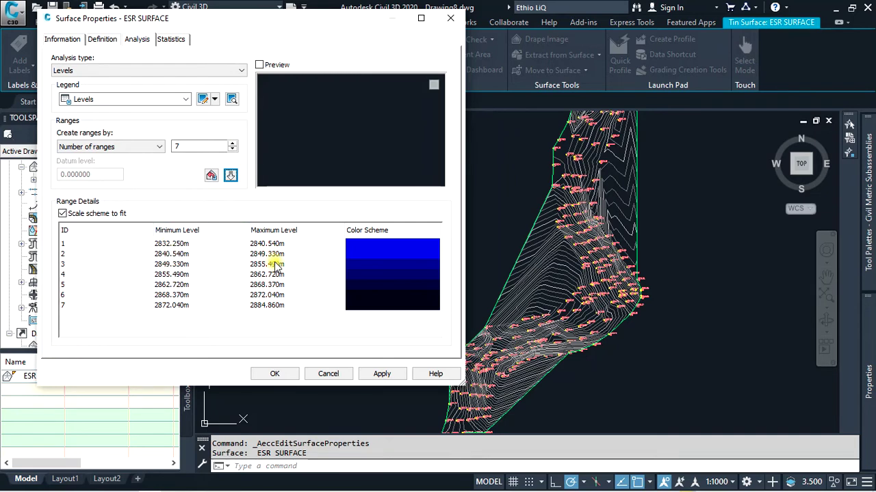
{"action": "double_click", "coordinate": [381, 247]}
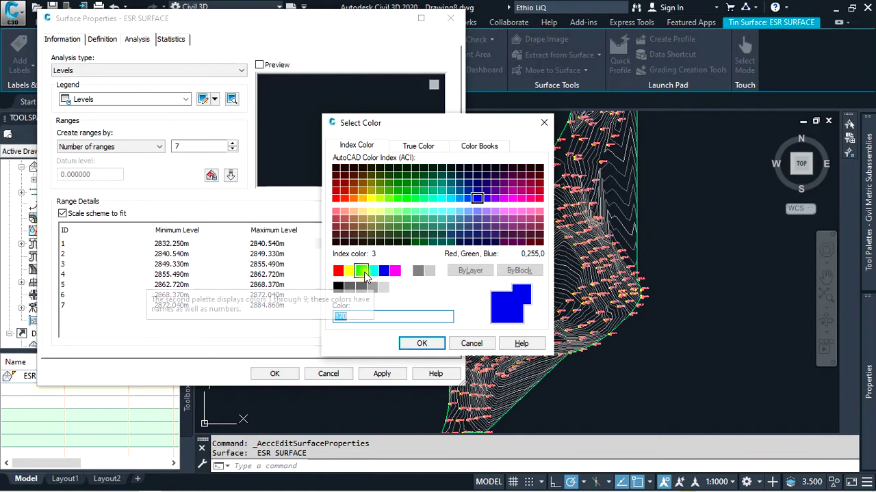
Give elevation range 1 cyan and range 4 yellow, then apply and close properties.
{"action": "left_click", "coordinate": [372, 271]}
{"action": "left_click", "coordinate": [433, 348]}
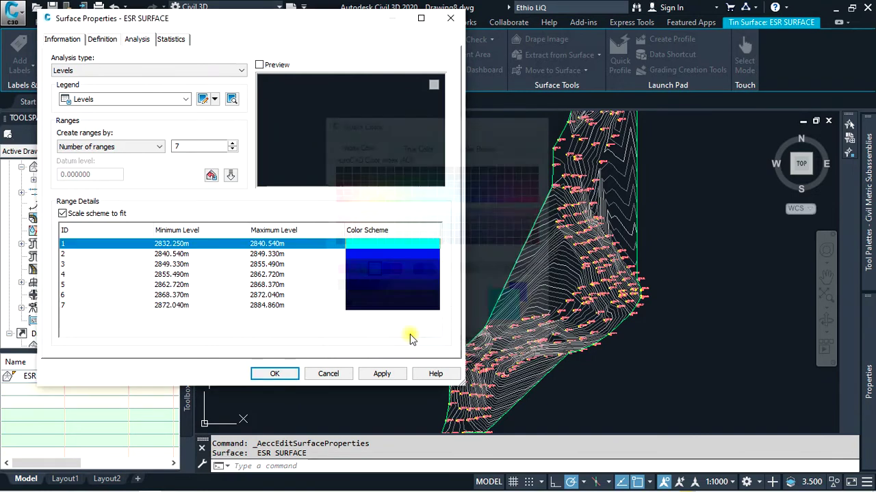
{"action": "left_click", "coordinate": [384, 269]}
{"action": "double_click", "coordinate": [384, 272]}
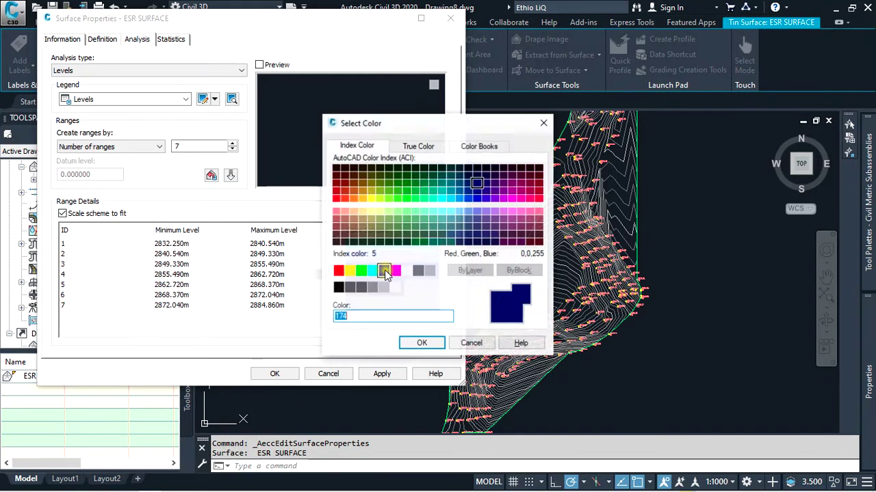
{"action": "left_click", "coordinate": [349, 271]}
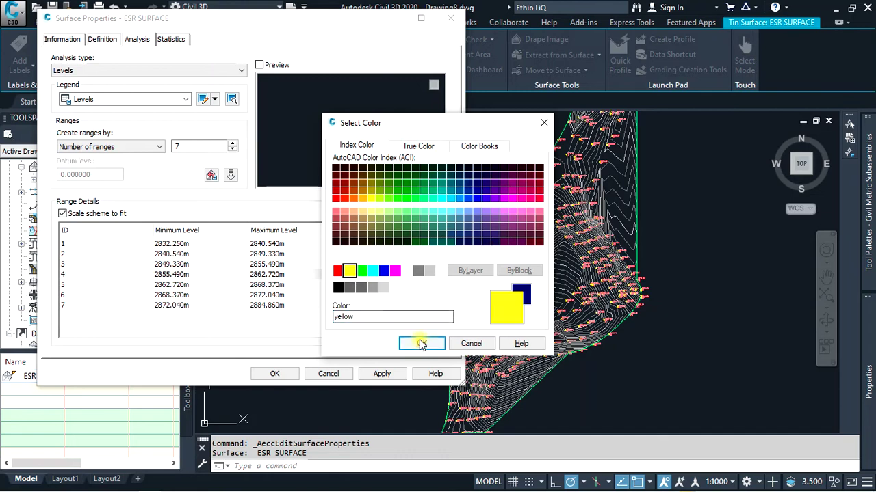
{"action": "left_click", "coordinate": [422, 343]}
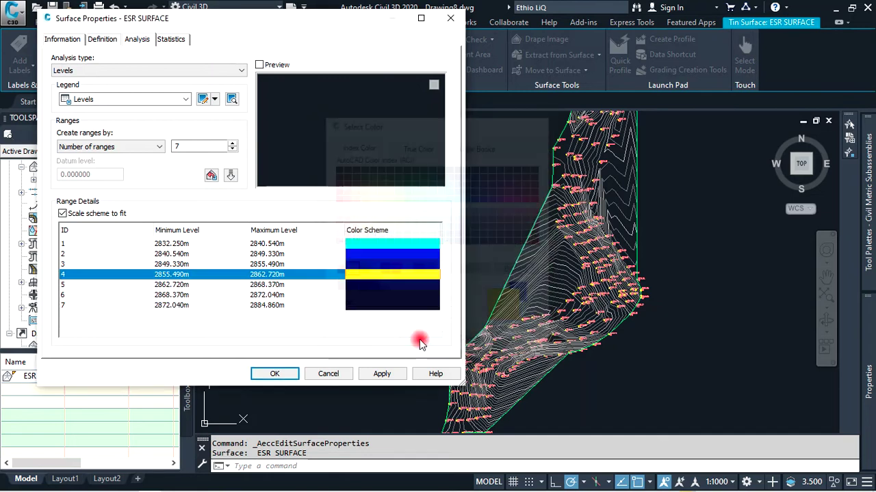
{"action": "left_click", "coordinate": [381, 374]}
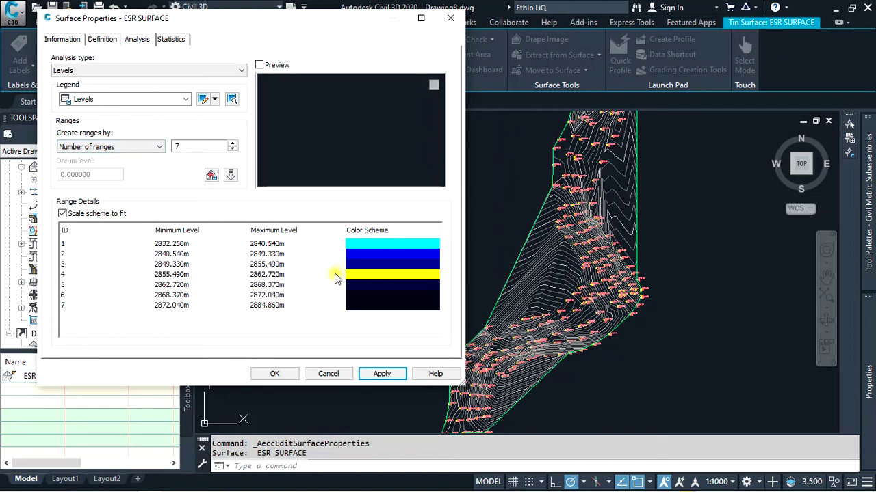
{"action": "left_click", "coordinate": [273, 375]}
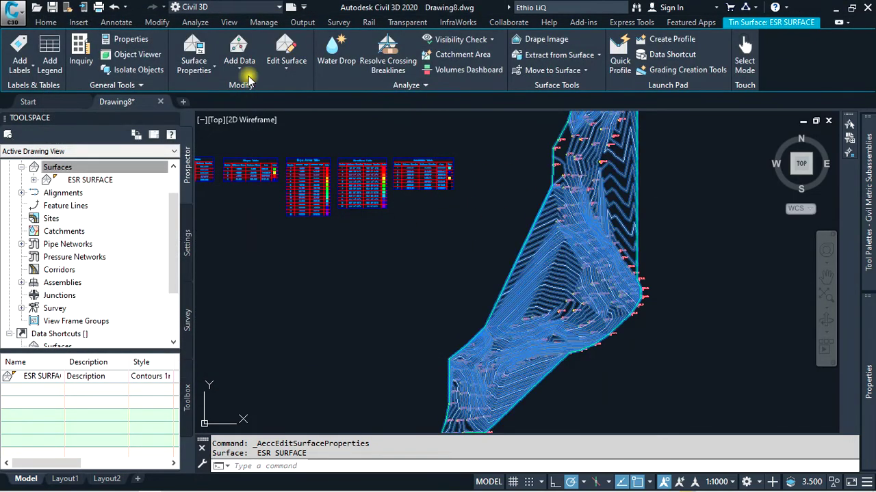
Edit the ESR SURFACE style and preview it with elevation Levels display turned on.
{"action": "left_click", "coordinate": [195, 71]}
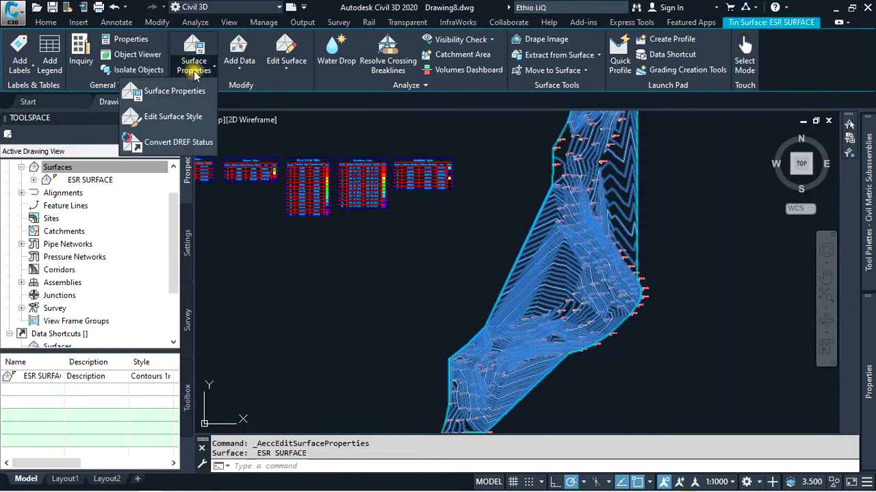
{"action": "left_click", "coordinate": [178, 120]}
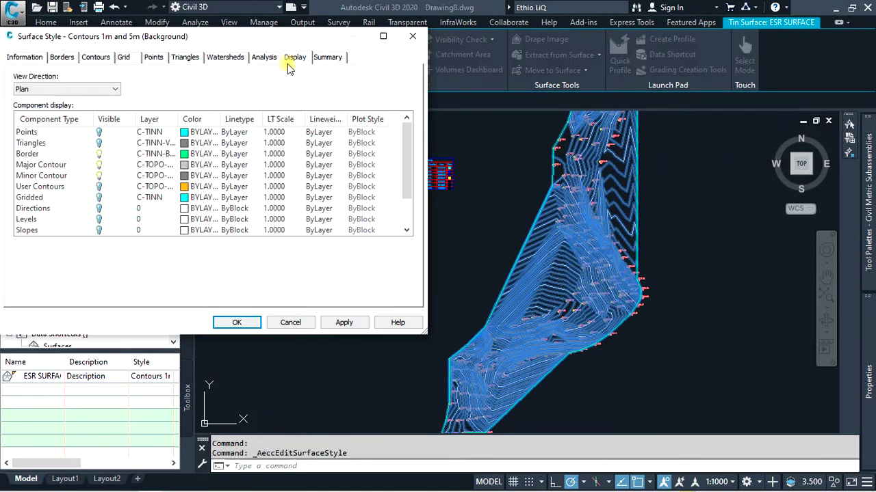
{"action": "left_click", "coordinate": [99, 155]}
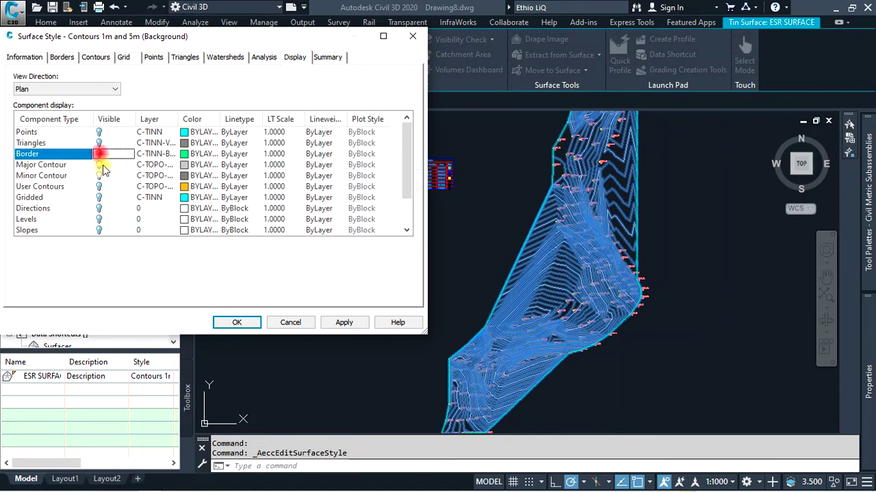
{"action": "left_click", "coordinate": [98, 166]}
{"action": "left_click", "coordinate": [101, 175]}
{"action": "scroll", "coordinate": [113, 173], "scroll_direction": "down", "scroll_amount": 1}
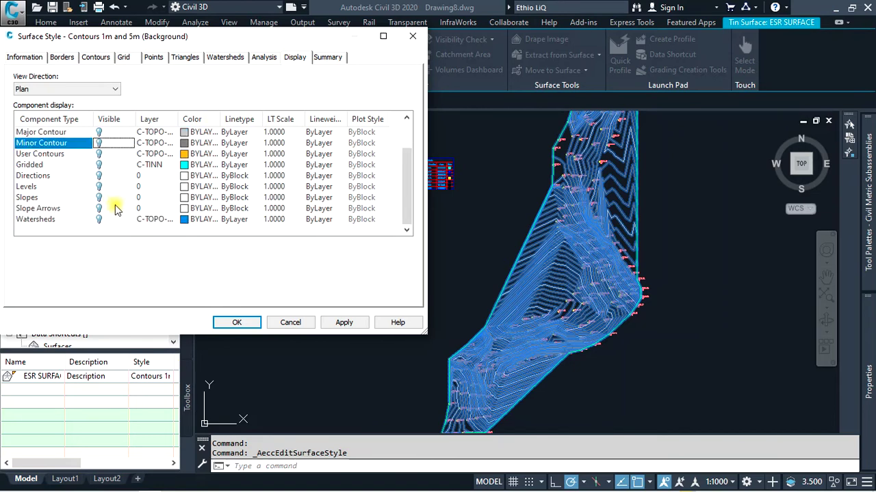
{"action": "left_click", "coordinate": [99, 187]}
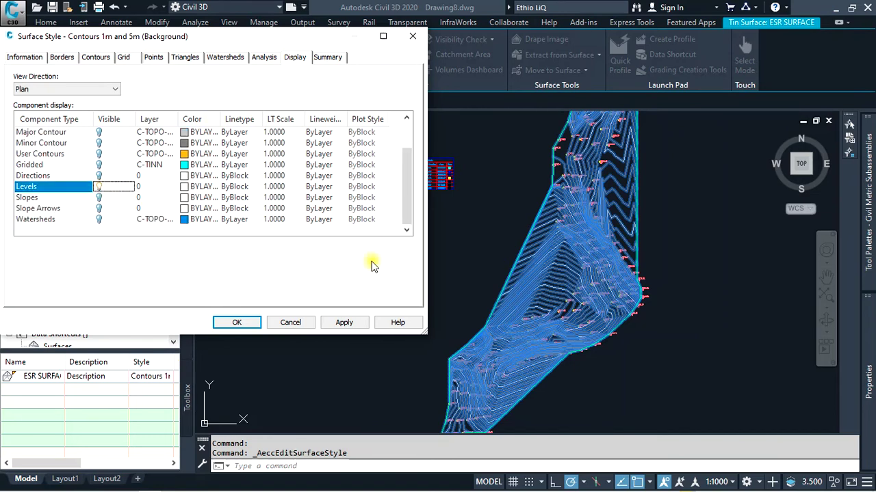
{"action": "left_click", "coordinate": [346, 324]}
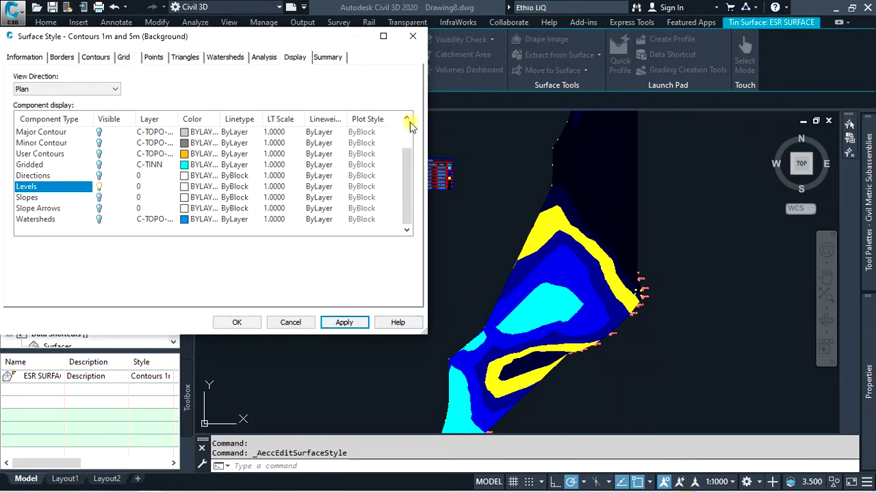
{"action": "scroll", "coordinate": [60, 154], "scroll_direction": "up", "scroll_amount": 1}
Turn Levels off and Border, Major and Minor Contour on, then apply the style.
{"action": "left_click", "coordinate": [99, 218]}
{"action": "left_click", "coordinate": [99, 164]}
{"action": "left_click", "coordinate": [100, 154]}
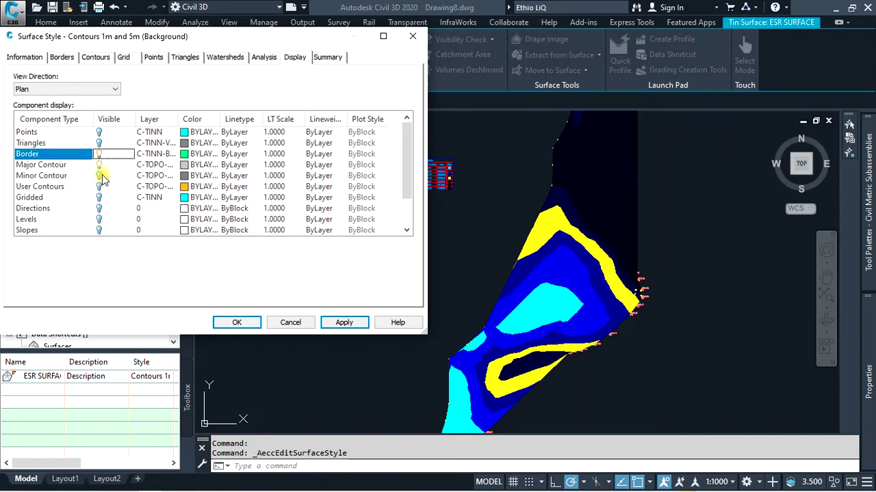
{"action": "left_click", "coordinate": [99, 175]}
{"action": "left_click", "coordinate": [343, 322]}
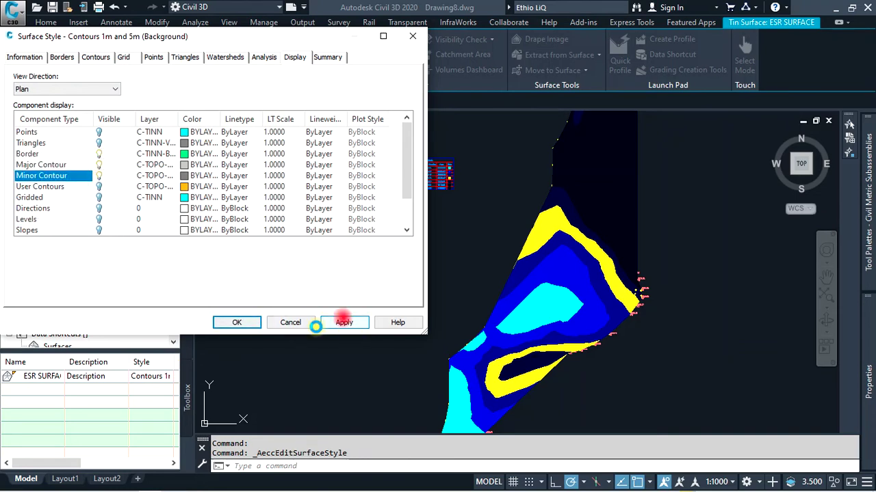
{"action": "left_click", "coordinate": [255, 323]}
{"action": "left_click", "coordinate": [196, 71]}
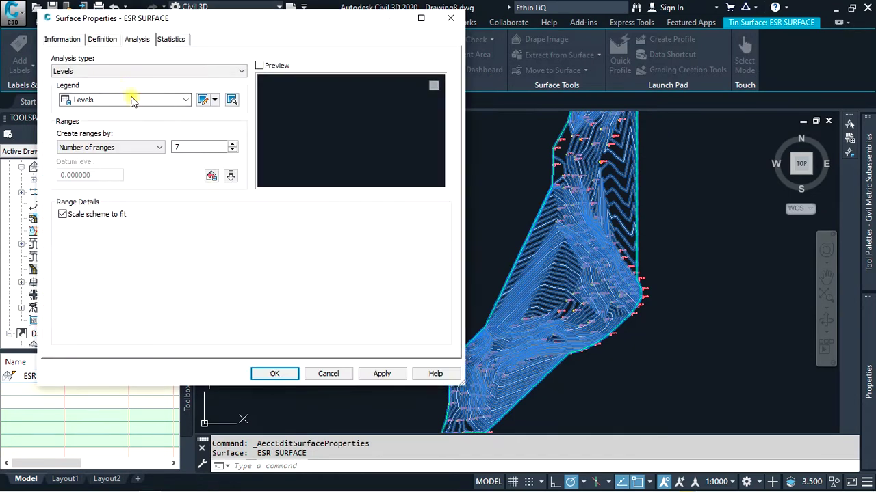
Switch the analysis to Slopes with range 3's minimum slope at 25%, and confirm.
{"action": "left_click", "coordinate": [126, 71]}
{"action": "left_click", "coordinate": [118, 106]}
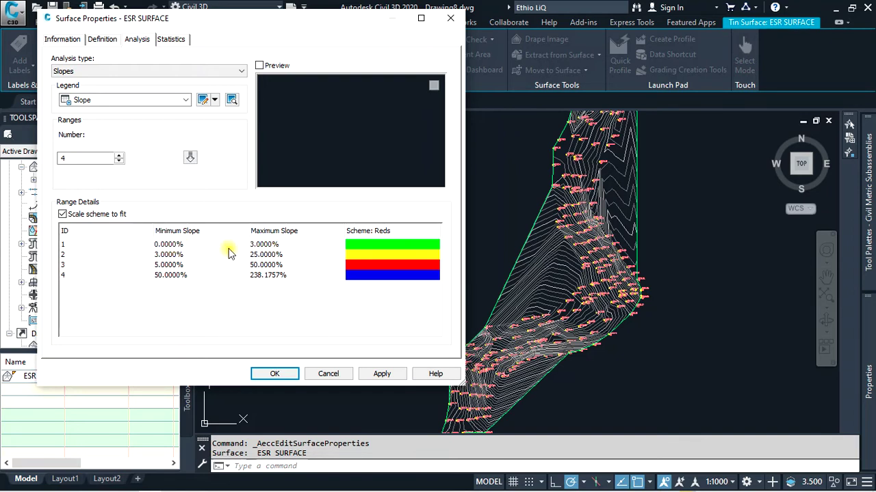
{"action": "left_click", "coordinate": [166, 255]}
{"action": "left_click", "coordinate": [166, 254]}
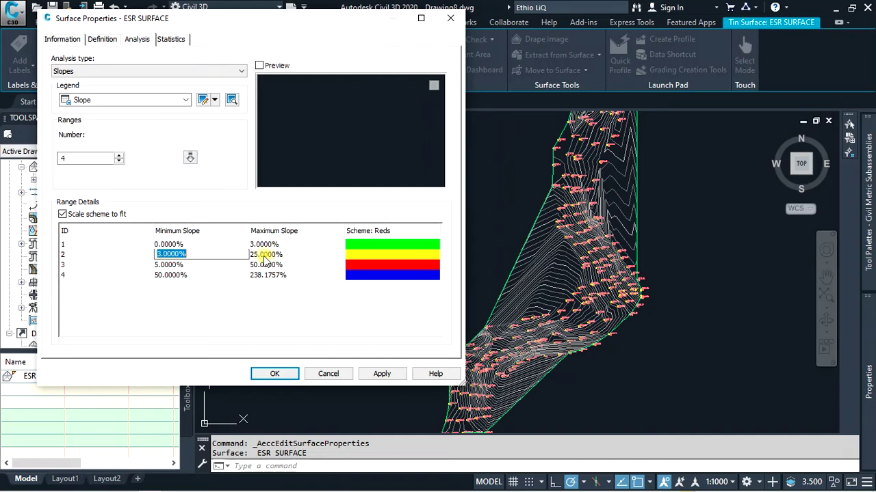
{"action": "left_click", "coordinate": [169, 266]}
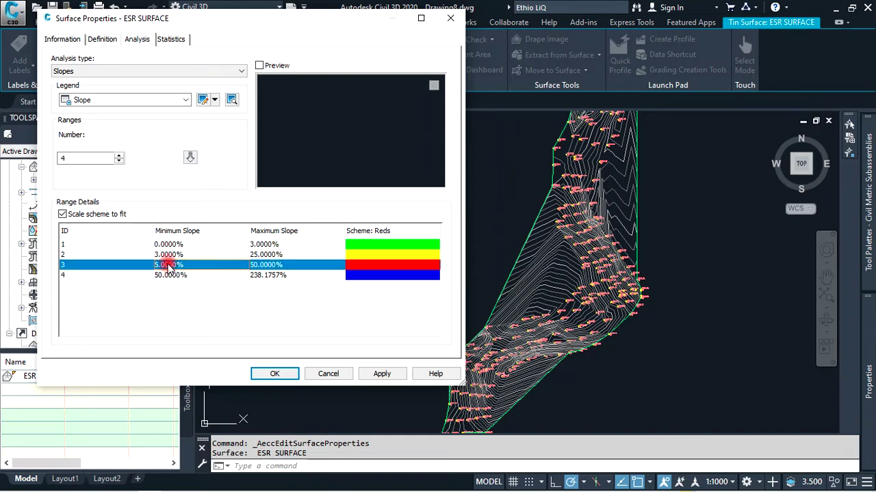
{"action": "left_click", "coordinate": [166, 265]}
{"action": "type", "text": "25"}
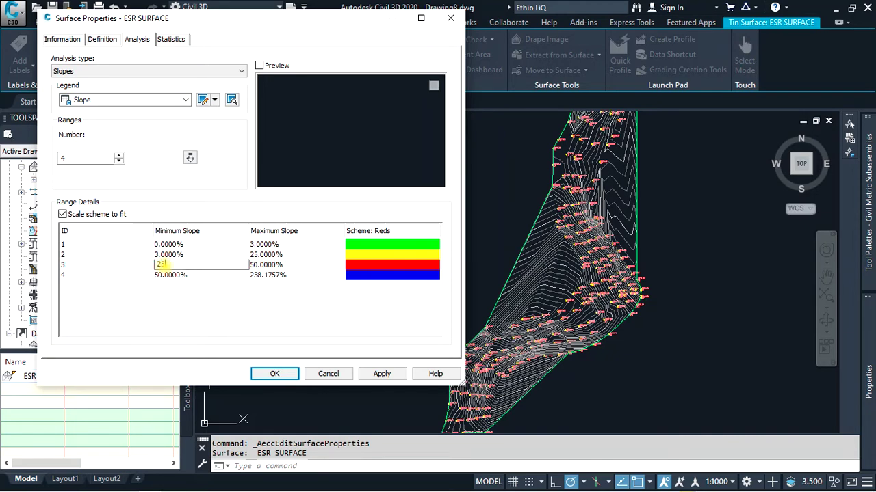
{"action": "left_click", "coordinate": [255, 267]}
{"action": "left_click", "coordinate": [254, 265]}
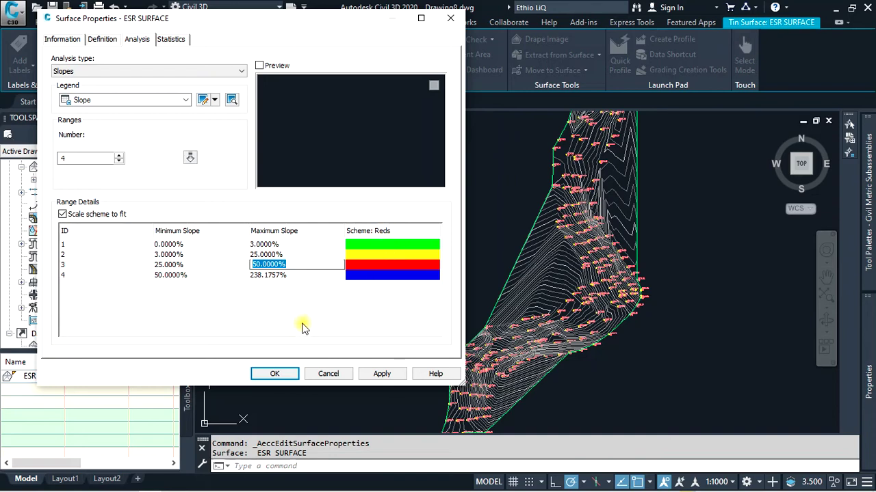
{"action": "left_click", "coordinate": [274, 373]}
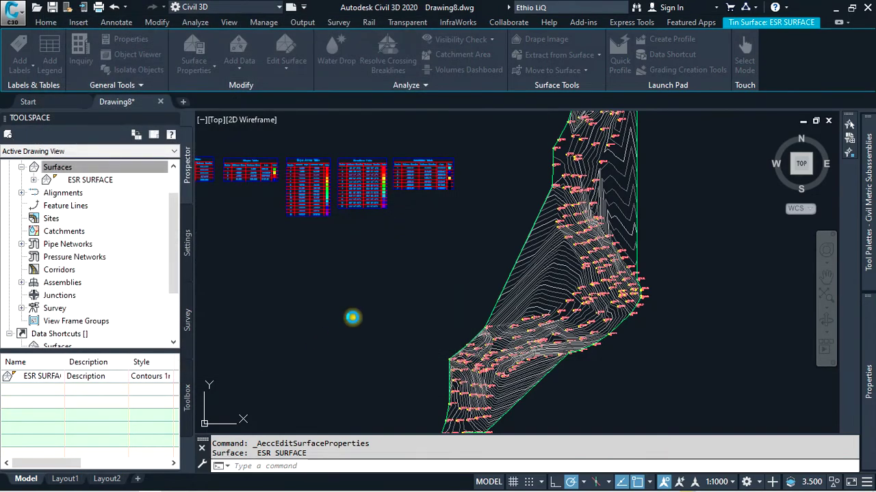
Select the ESR SURFACE, reopen Surface Properties, and show the Analysis type list.
{"action": "left_click", "coordinate": [505, 285]}
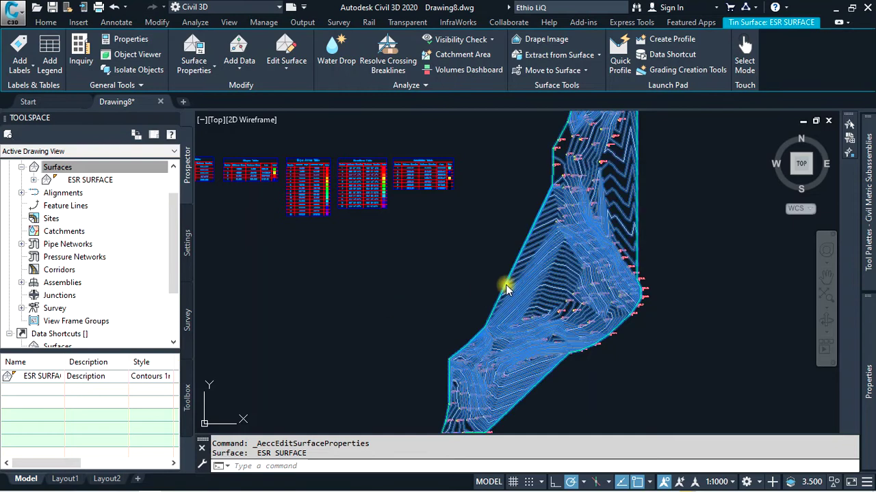
{"action": "left_click", "coordinate": [204, 66]}
{"action": "left_click", "coordinate": [321, 180]}
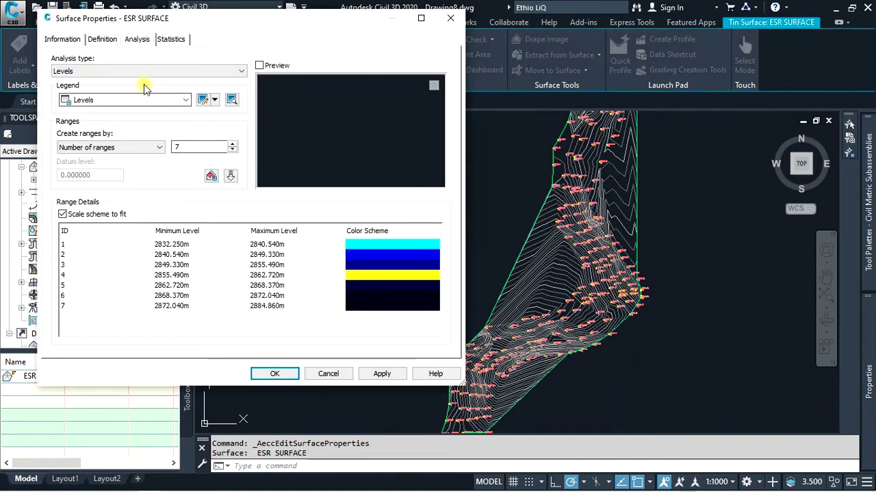
{"action": "left_click", "coordinate": [146, 70]}
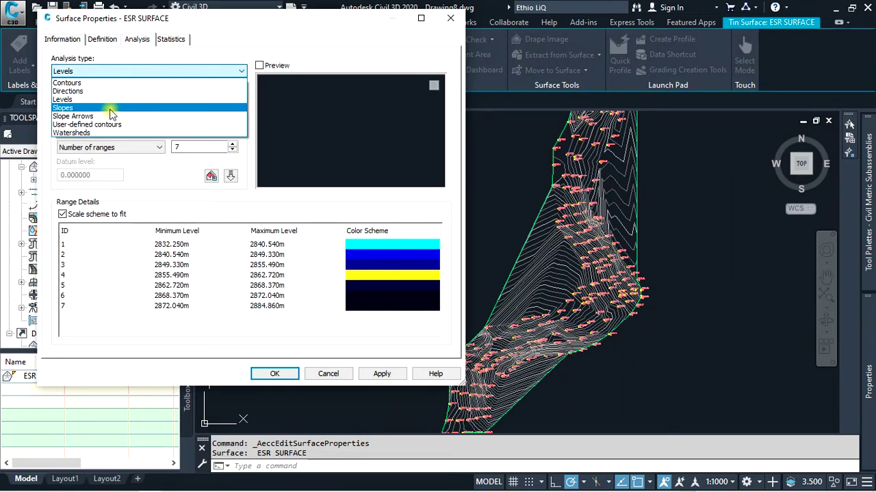
Choose Slope Arrows as the analysis type and review its slope ranges.
{"action": "left_click", "coordinate": [110, 115]}
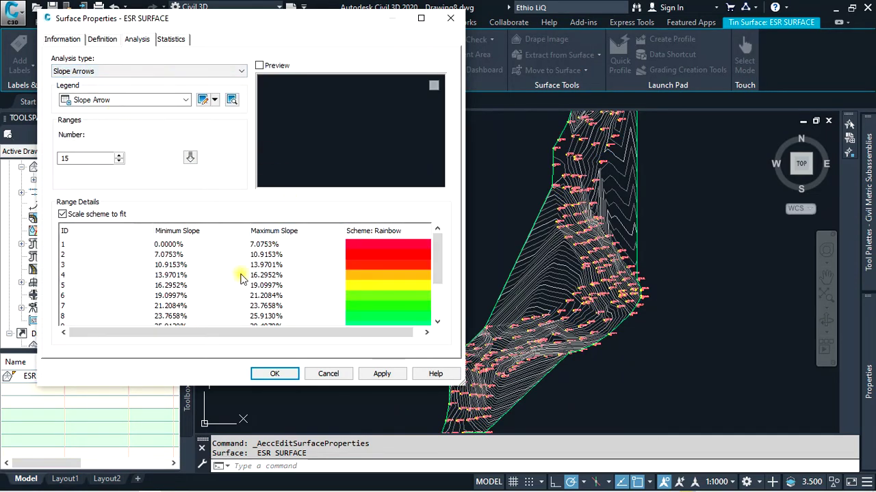
{"action": "scroll", "coordinate": [255, 269], "scroll_direction": "down", "scroll_amount": 1}
{"action": "scroll", "coordinate": [240, 279], "scroll_direction": "down", "scroll_amount": 1}
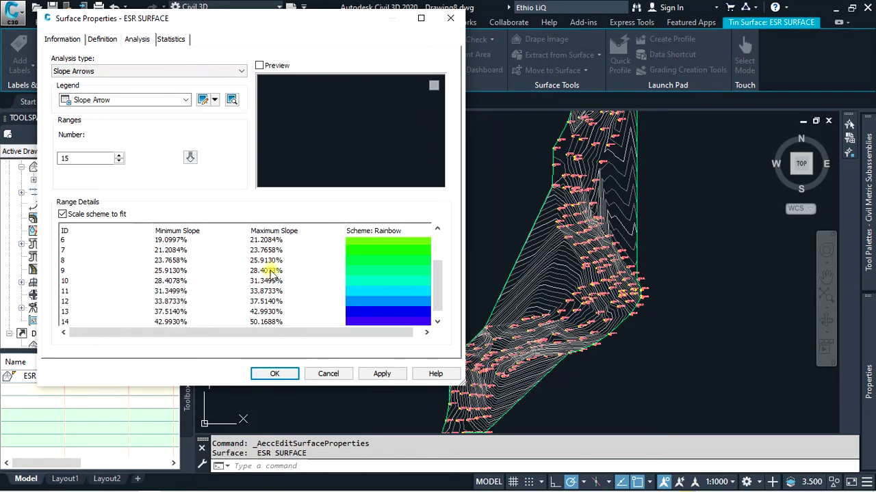
{"action": "scroll", "coordinate": [265, 281], "scroll_direction": "up", "scroll_amount": 1}
{"action": "scroll", "coordinate": [186, 265], "scroll_direction": "up", "scroll_amount": 1}
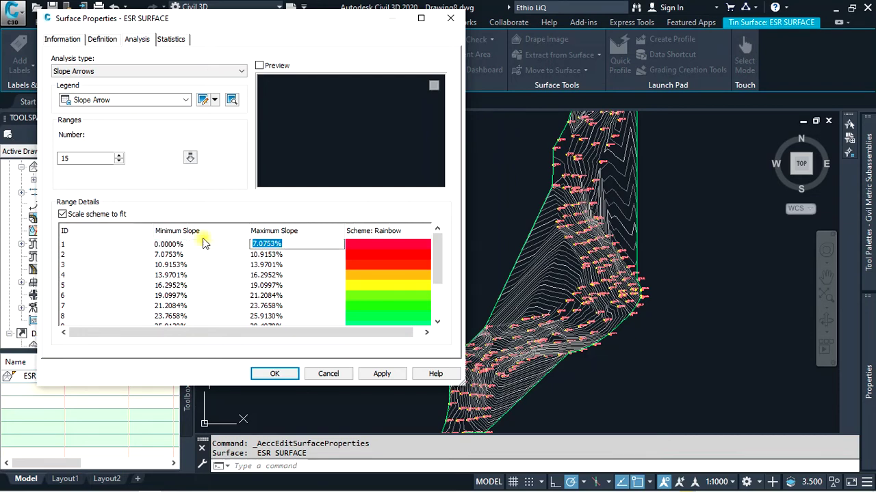
{"action": "left_click", "coordinate": [270, 255]}
{"action": "scroll", "coordinate": [272, 274], "scroll_direction": "down", "scroll_amount": 3}
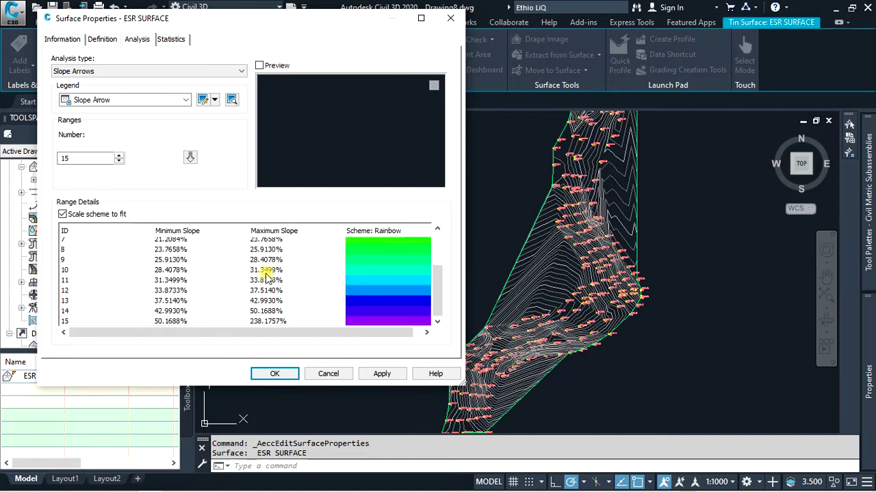
{"action": "scroll", "coordinate": [345, 267], "scroll_direction": "up", "scroll_amount": 3}
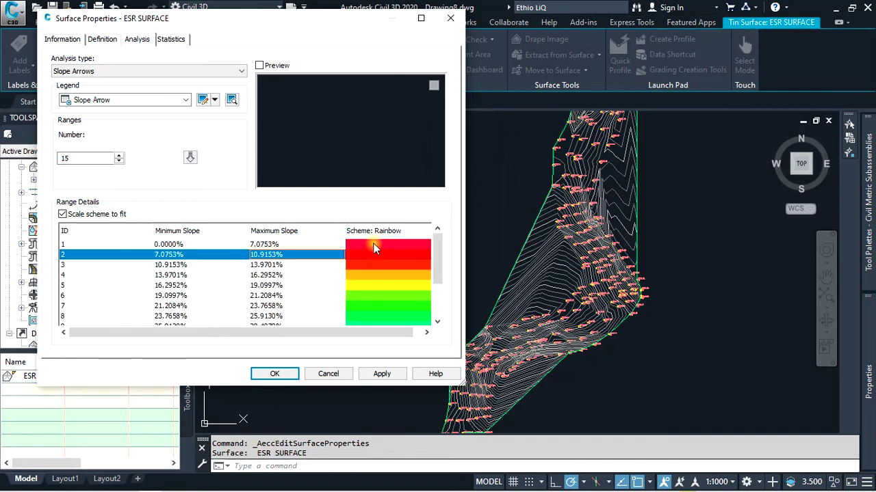
{"action": "left_click", "coordinate": [373, 243]}
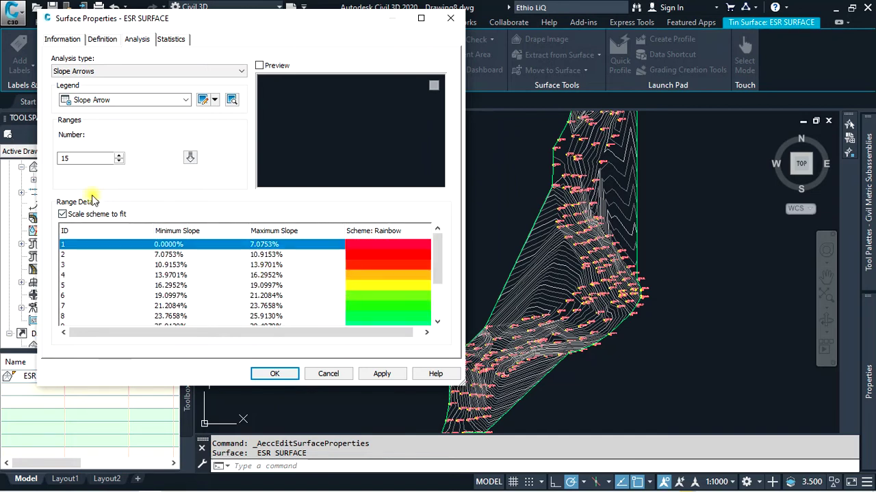
Set the slope arrow ranges to 10, rerun the analysis, and apply it.
{"action": "double_click", "coordinate": [78, 157]}
{"action": "type", "text": "10"}
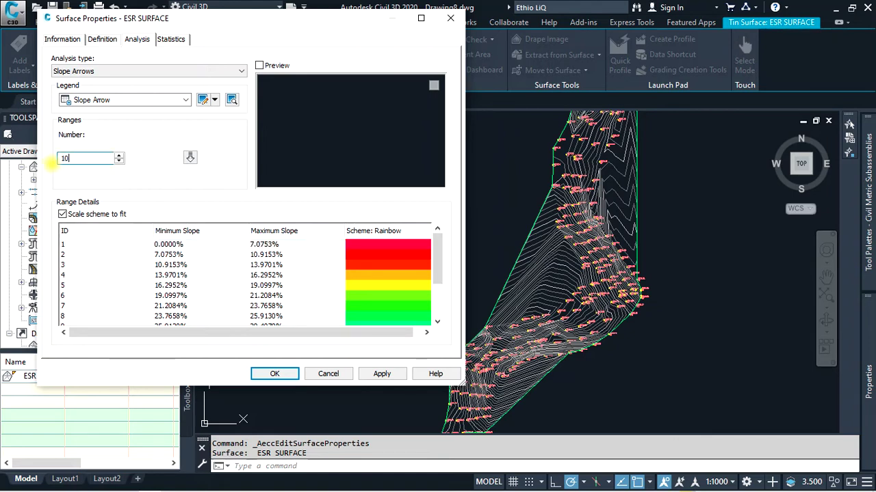
{"action": "left_click", "coordinate": [191, 158]}
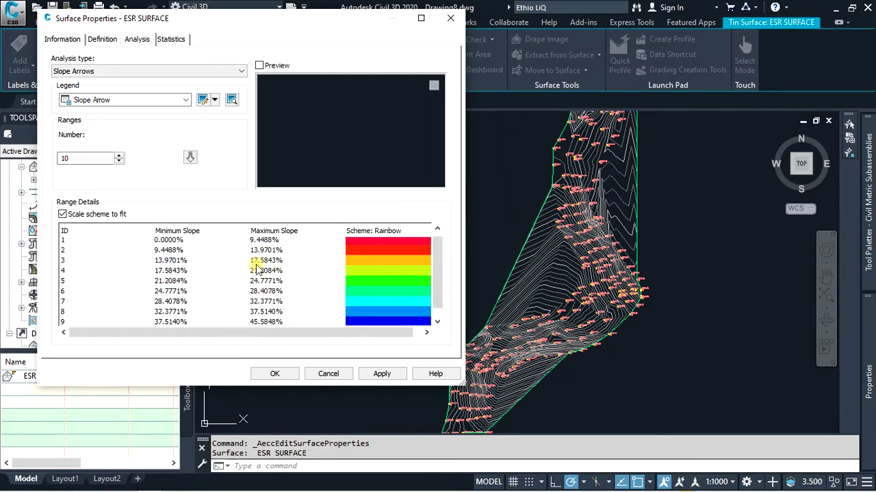
{"action": "left_click", "coordinate": [382, 374]}
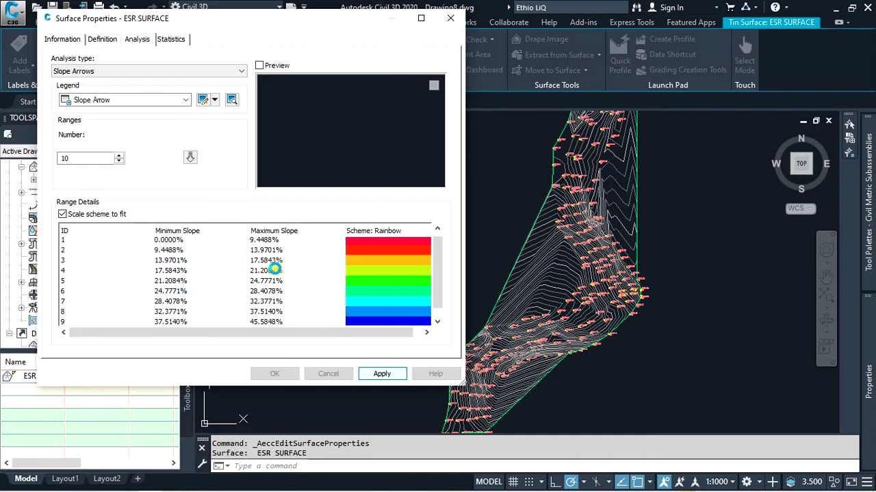
{"action": "left_click", "coordinate": [139, 72]}
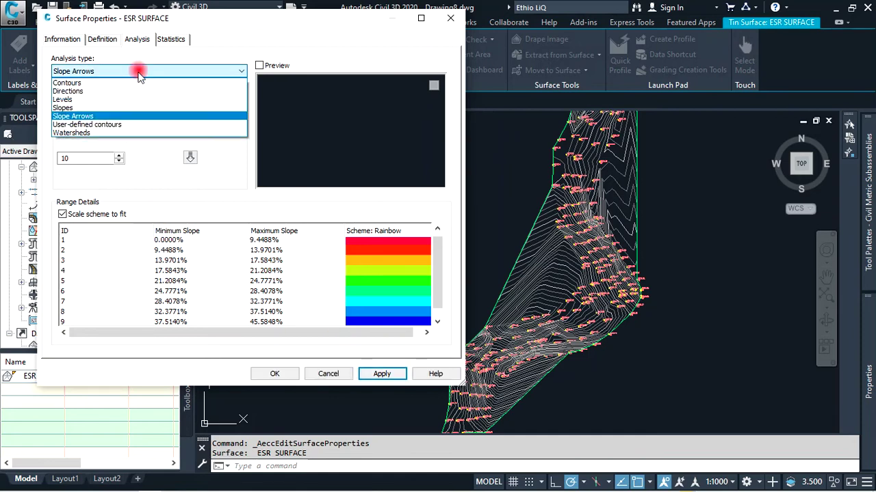
Switch to User-defined contours and regenerate 20 contours from 2834.755m to 2882.355m.
{"action": "left_click", "coordinate": [122, 125]}
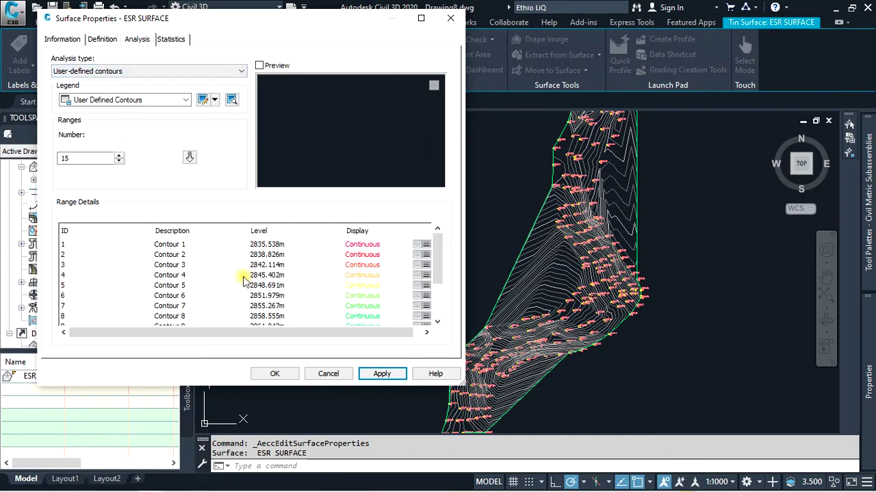
{"action": "scroll", "coordinate": [241, 282], "scroll_direction": "down", "scroll_amount": 2}
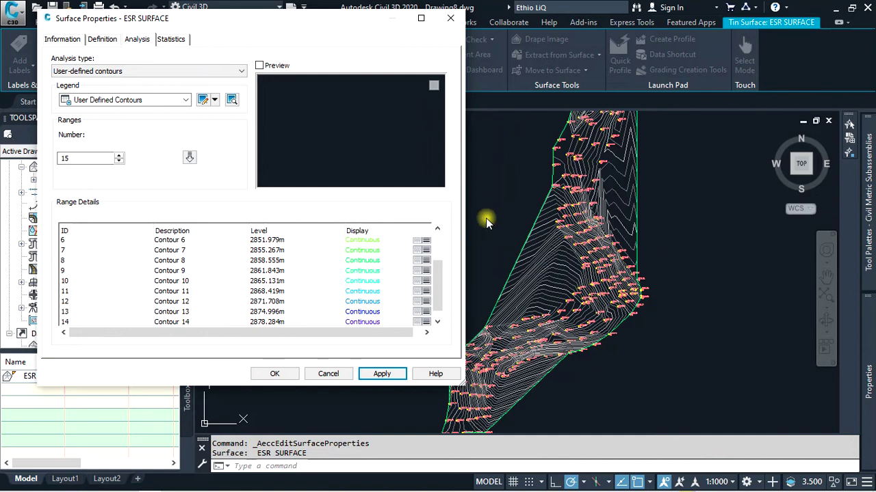
{"action": "left_click_drag", "start_coordinate": [97, 159], "coordinate": [58, 160]}
{"action": "type", "text": "20"}
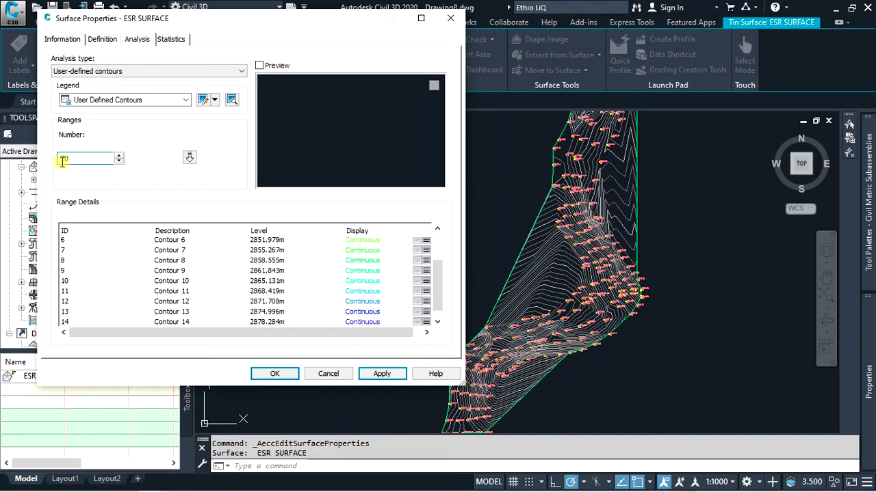
{"action": "left_click", "coordinate": [191, 159]}
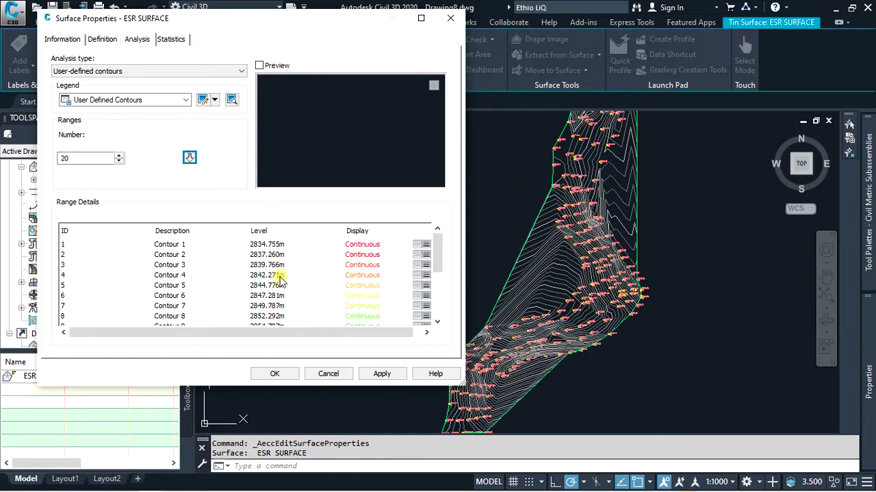
{"action": "scroll", "coordinate": [281, 280], "scroll_direction": "down", "scroll_amount": 3}
{"action": "left_click", "coordinate": [437, 322]}
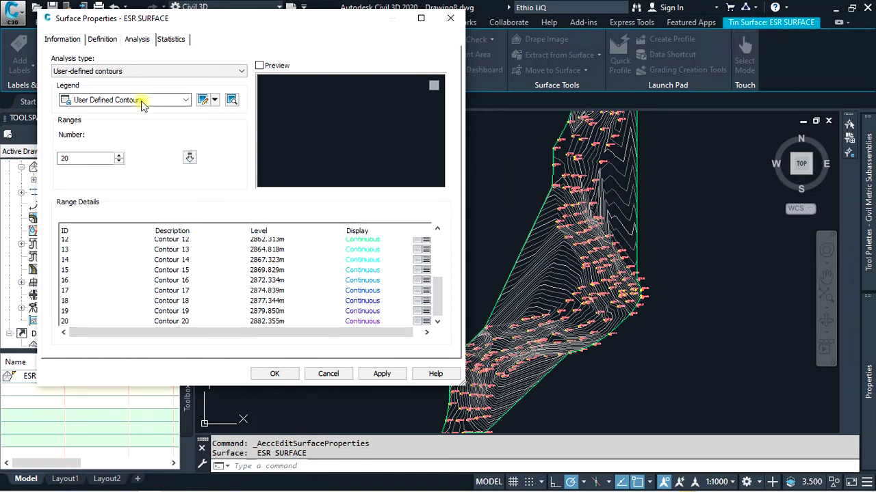
{"action": "left_click", "coordinate": [154, 71]}
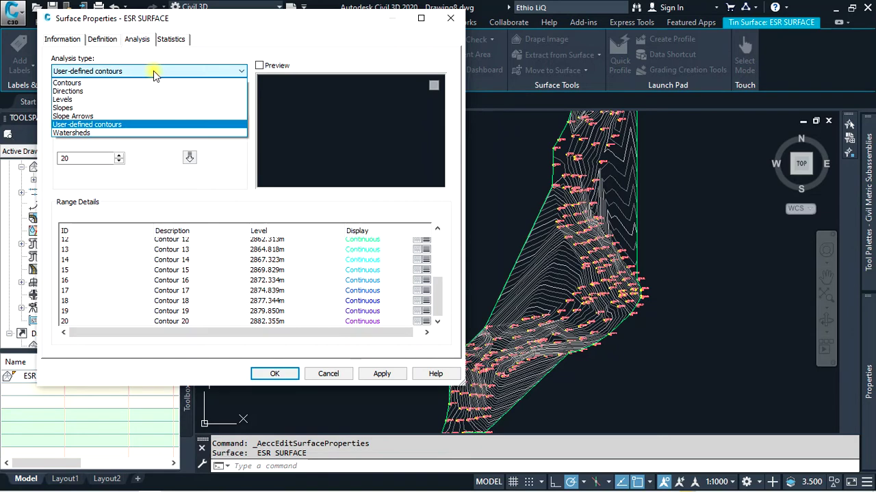
Set the analysis type to Watersheds, run it, and close Surface Properties with OK.
{"action": "left_click", "coordinate": [106, 134]}
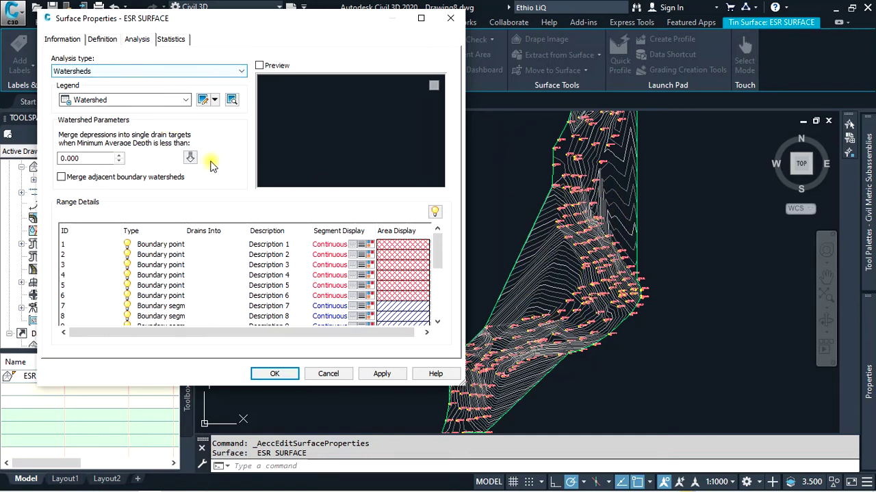
{"action": "left_click", "coordinate": [189, 158]}
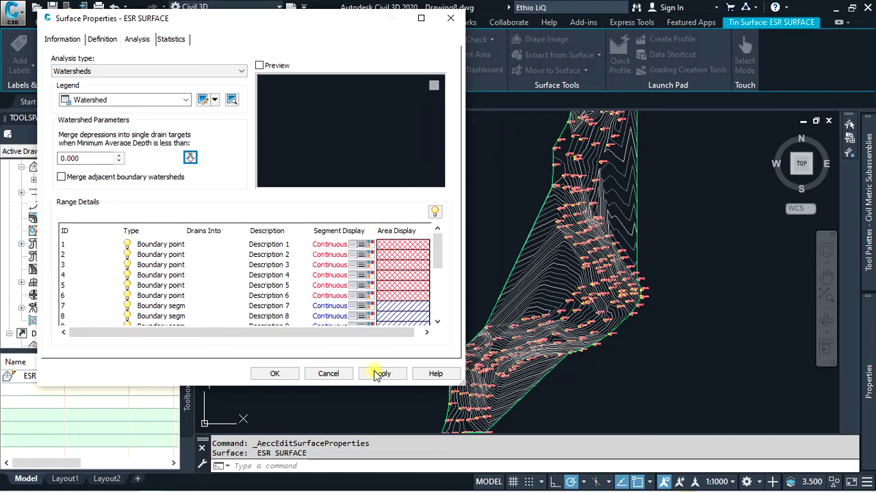
{"action": "left_click", "coordinate": [283, 375]}
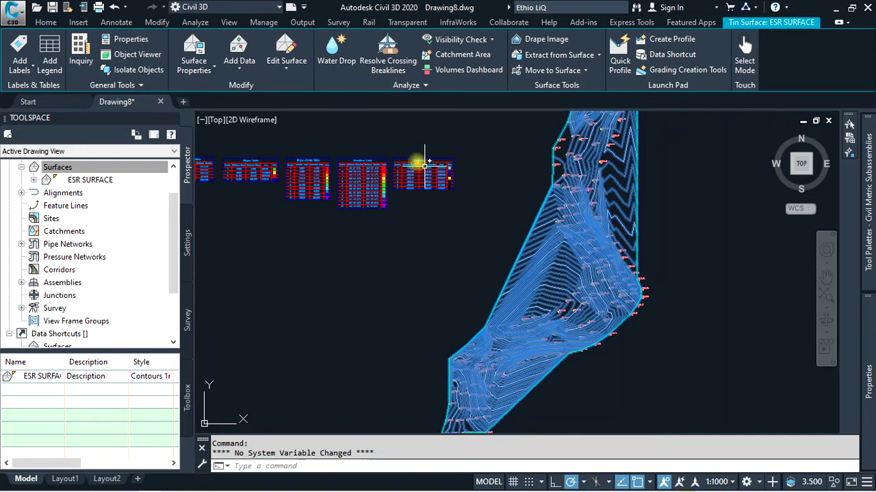
Insert a dynamic Slopes legend table placed to the left of the surface.
{"action": "left_click", "coordinate": [378, 200]}
{"action": "key", "text": "Escape"}
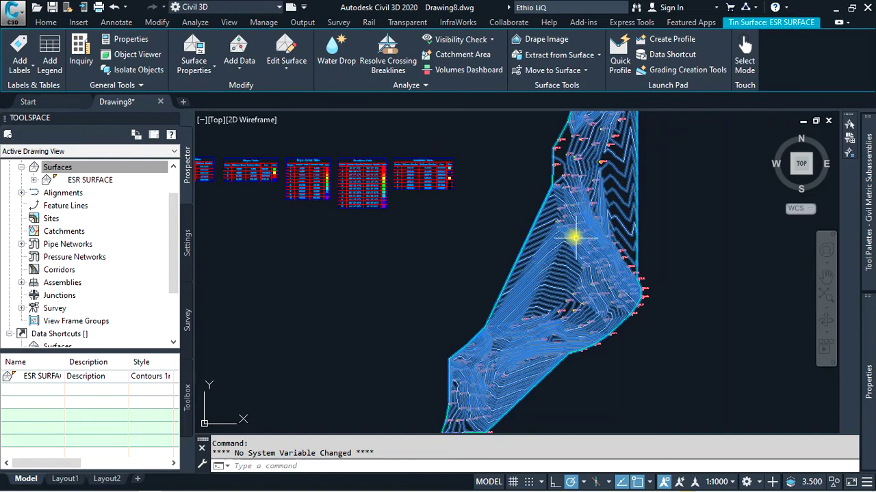
{"action": "left_click", "coordinate": [49, 54]}
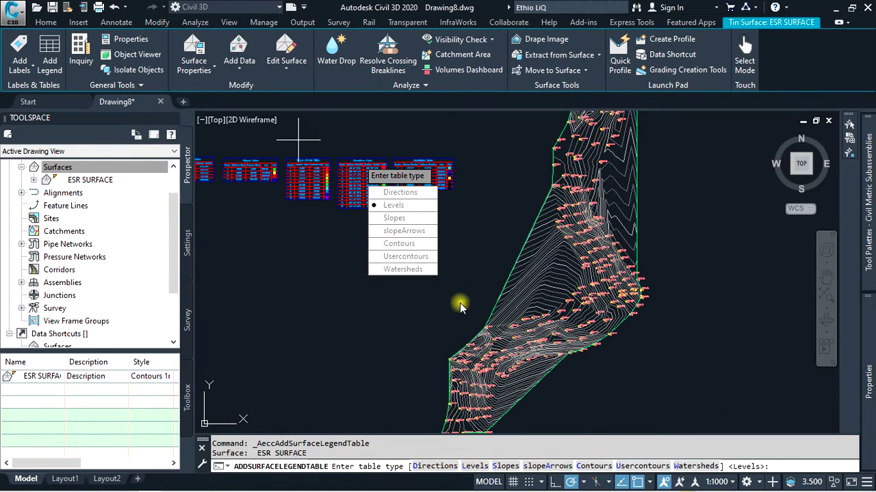
{"action": "left_click", "coordinate": [412, 221]}
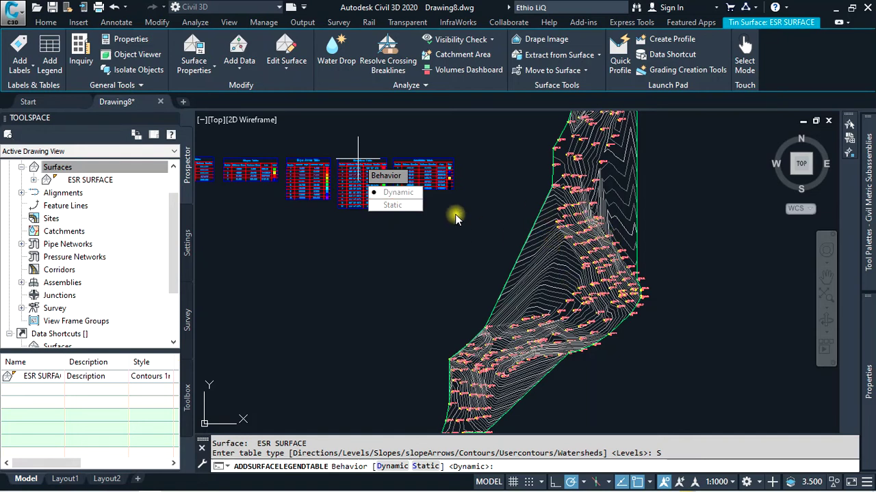
{"action": "left_click", "coordinate": [396, 194]}
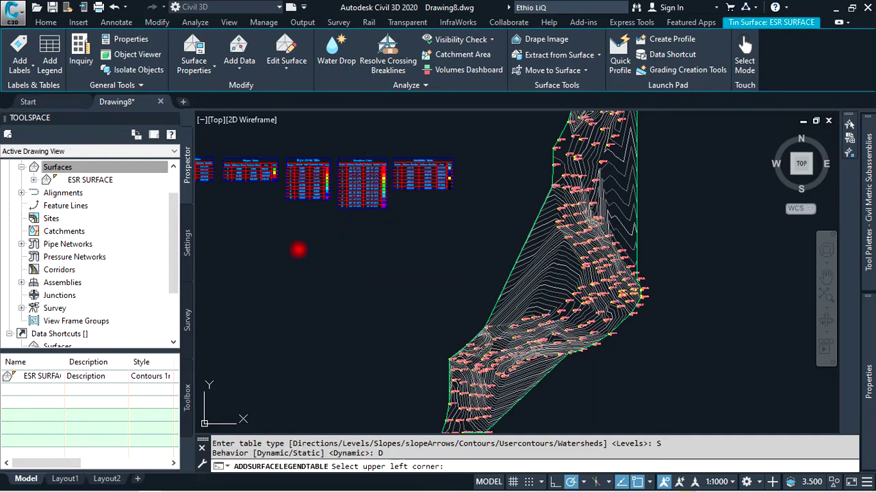
{"action": "left_click", "coordinate": [301, 253]}
{"action": "scroll", "coordinate": [318, 263], "scroll_direction": "up", "scroll_amount": 3}
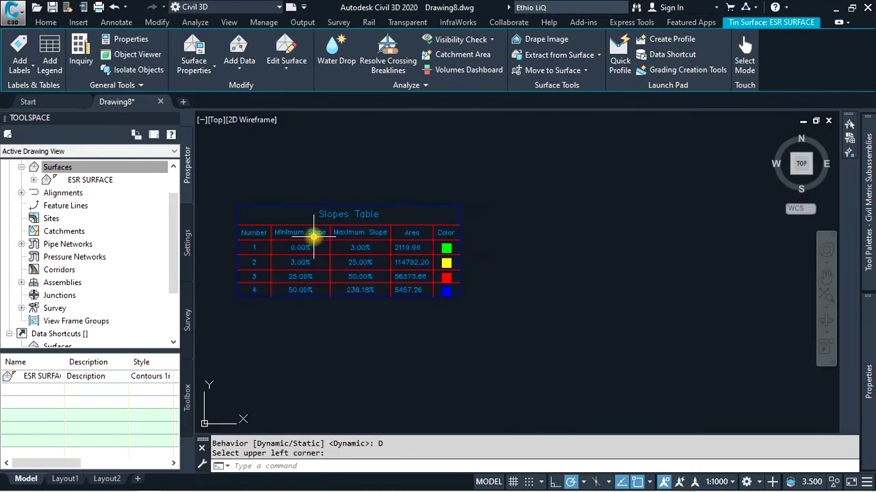
{"action": "scroll", "coordinate": [312, 228], "scroll_direction": "up", "scroll_amount": 2}
{"action": "scroll", "coordinate": [504, 215], "scroll_direction": "down", "scroll_amount": 4}
{"action": "scroll", "coordinate": [470, 236], "scroll_direction": "down", "scroll_amount": 2}
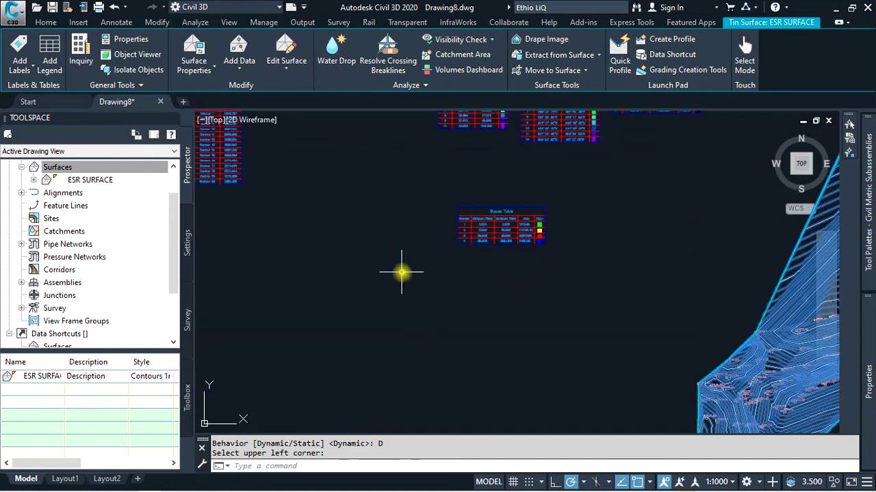
{"action": "scroll", "coordinate": [424, 254], "scroll_direction": "down", "scroll_amount": 3}
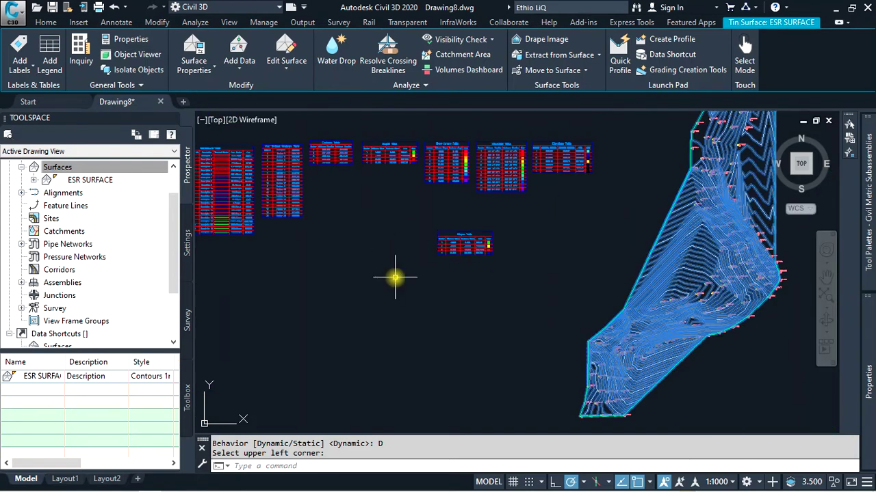
Erase the duplicate Slopes table and reselect the ESR SURFACE.
{"action": "key", "text": "Escape"}
{"action": "left_click", "coordinate": [453, 245]}
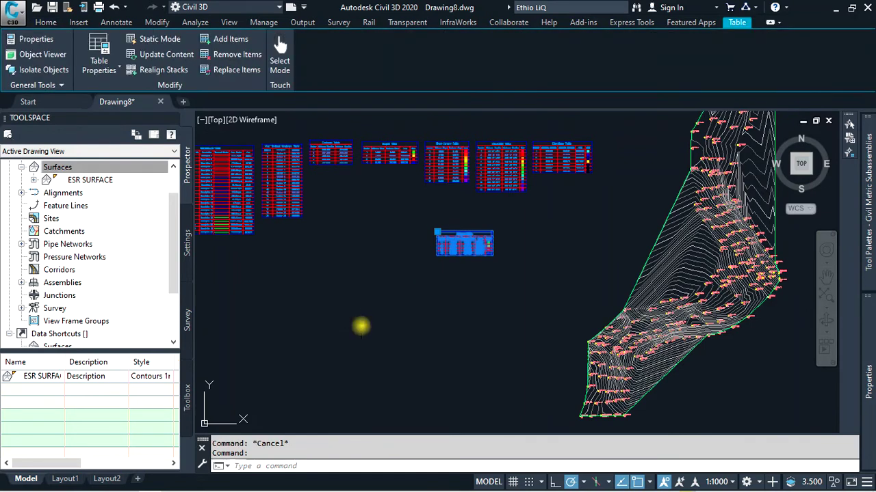
{"action": "key", "text": "Delete"}
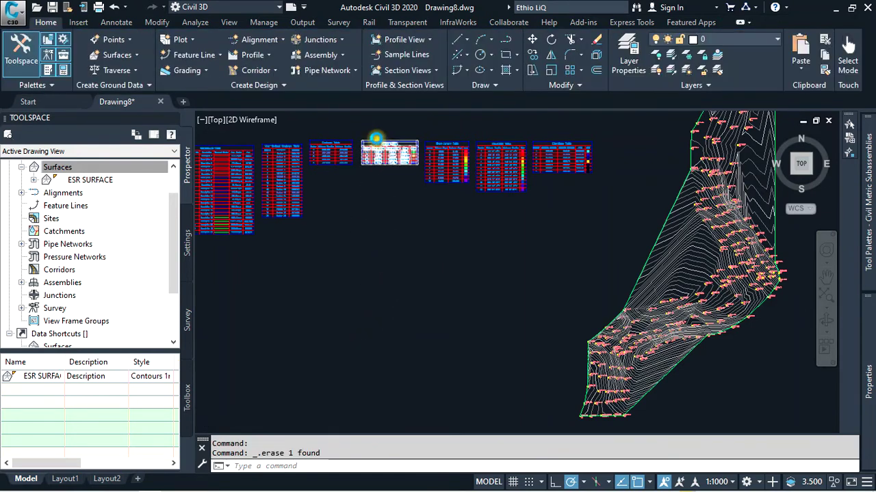
{"action": "scroll", "coordinate": [375, 138], "scroll_direction": "up", "scroll_amount": 3}
{"action": "scroll", "coordinate": [383, 142], "scroll_direction": "up", "scroll_amount": 5}
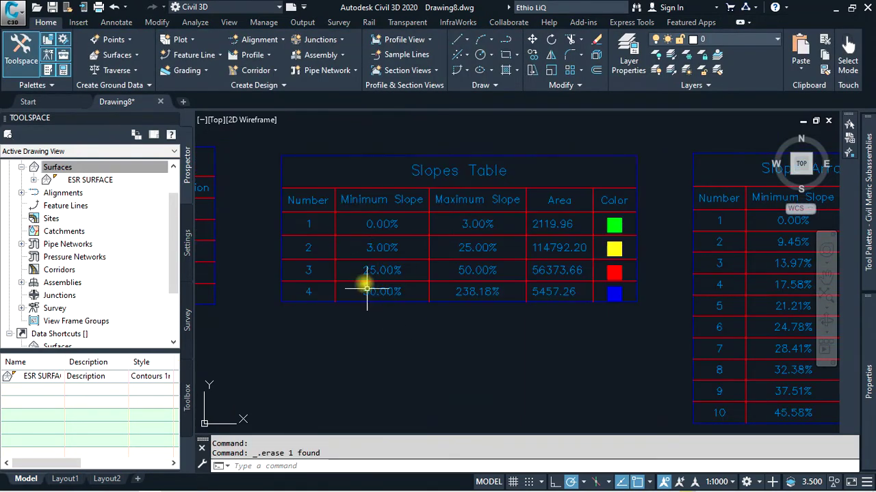
{"action": "scroll", "coordinate": [367, 290], "scroll_direction": "down", "scroll_amount": 2}
{"action": "scroll", "coordinate": [362, 297], "scroll_direction": "down", "scroll_amount": 2}
{"action": "scroll", "coordinate": [362, 297], "scroll_direction": "down", "scroll_amount": 2}
{"action": "scroll", "coordinate": [425, 290], "scroll_direction": "down", "scroll_amount": 1}
{"action": "scroll", "coordinate": [538, 253], "scroll_direction": "up", "scroll_amount": 3}
{"action": "scroll", "coordinate": [591, 240], "scroll_direction": "up", "scroll_amount": 2}
{"action": "scroll", "coordinate": [440, 225], "scroll_direction": "down", "scroll_amount": 4}
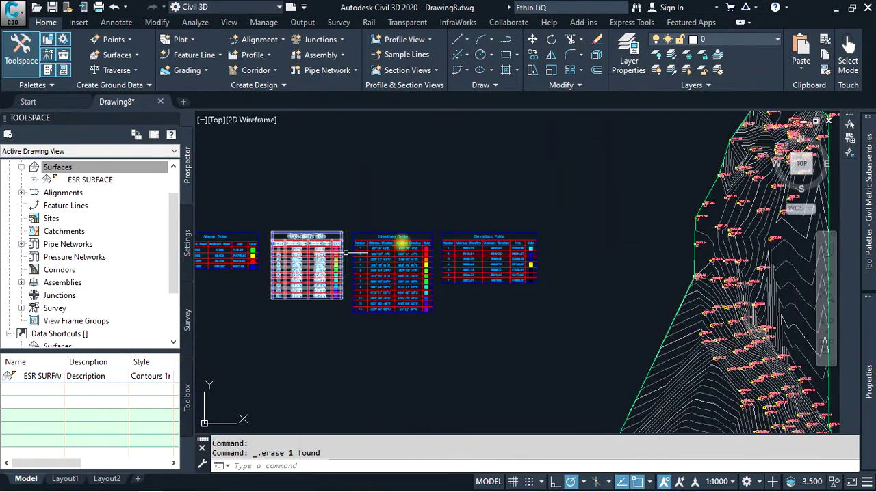
{"action": "scroll", "coordinate": [318, 258], "scroll_direction": "down", "scroll_amount": 2}
{"action": "left_click", "coordinate": [554, 306]}
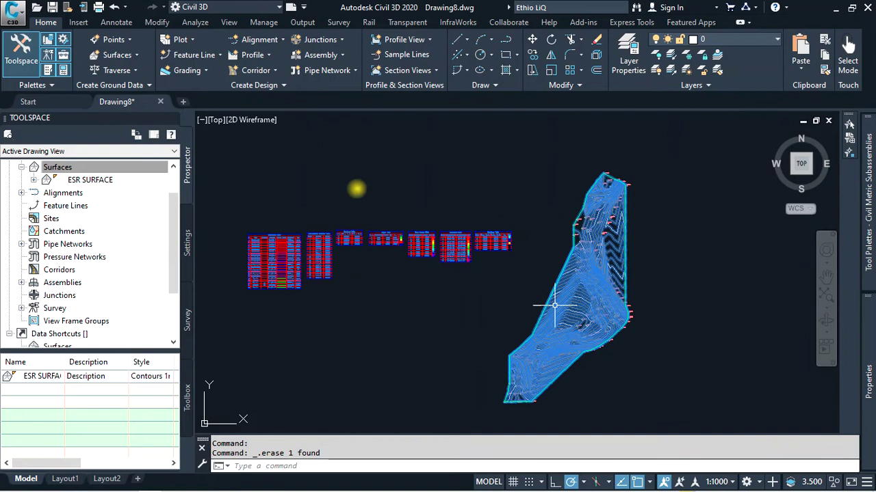
{"action": "left_click", "coordinate": [208, 74]}
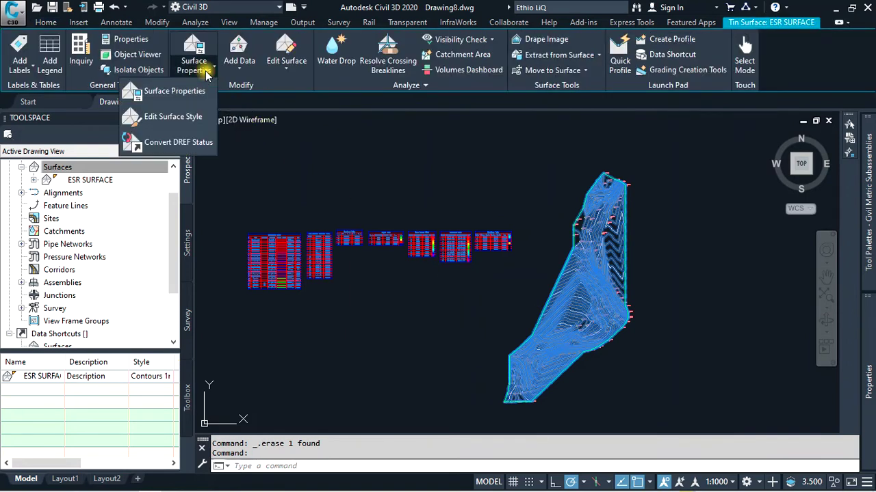
Edit the surface style to hide Border, Major and Minor Contour and show Watersheds, then apply and close.
{"action": "left_click", "coordinate": [179, 123]}
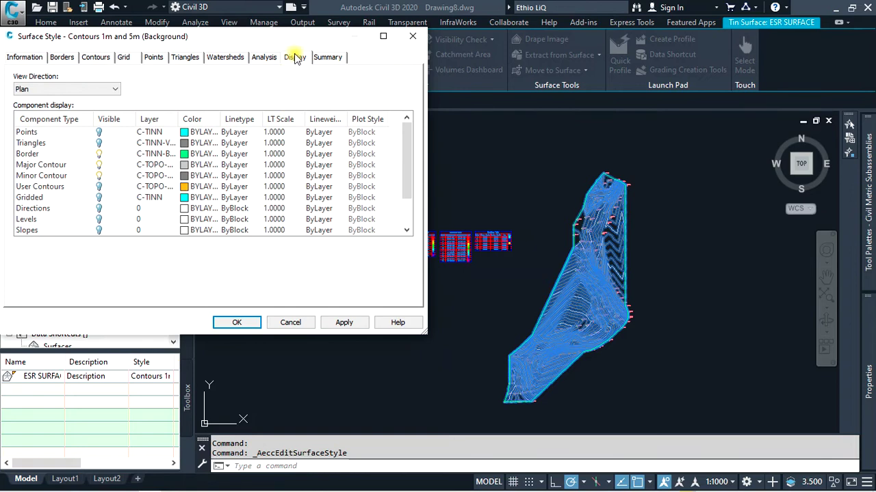
{"action": "scroll", "coordinate": [113, 183], "scroll_direction": "down", "scroll_amount": 1}
{"action": "scroll", "coordinate": [111, 177], "scroll_direction": "up", "scroll_amount": 1}
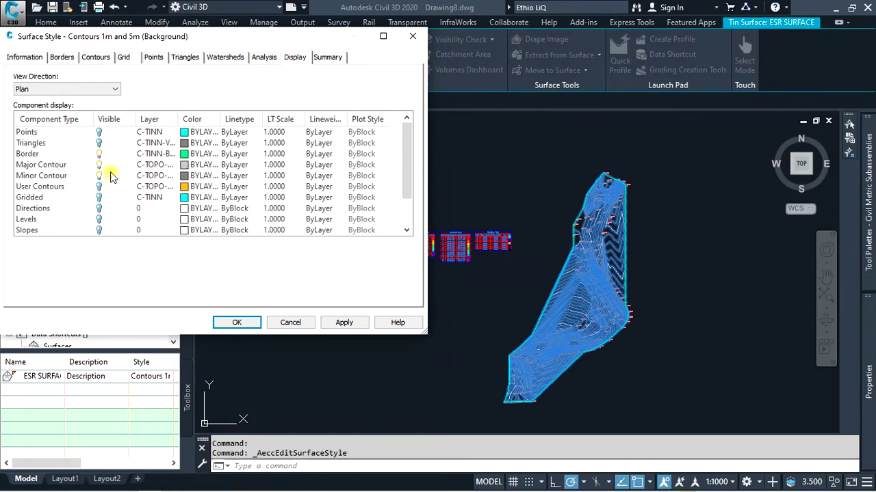
{"action": "left_click", "coordinate": [101, 154]}
{"action": "left_click", "coordinate": [101, 164]}
{"action": "left_click", "coordinate": [101, 176]}
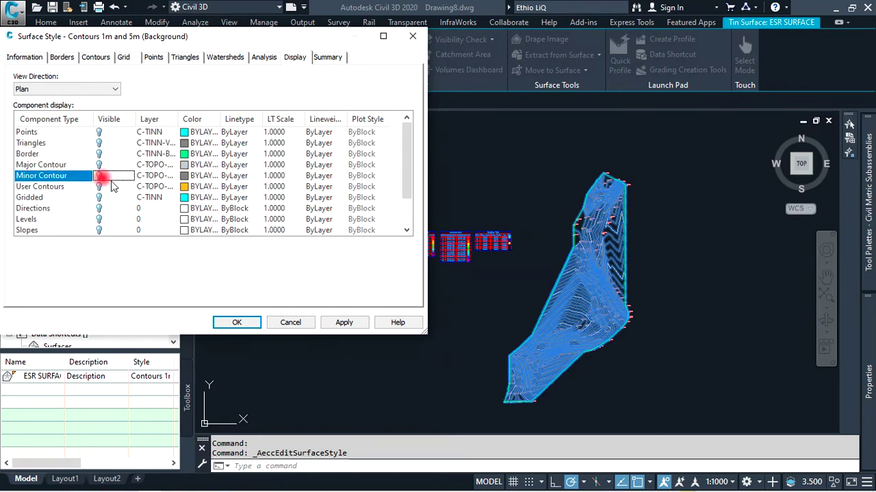
{"action": "scroll", "coordinate": [113, 180], "scroll_direction": "down", "scroll_amount": 1}
{"action": "left_click", "coordinate": [98, 220]}
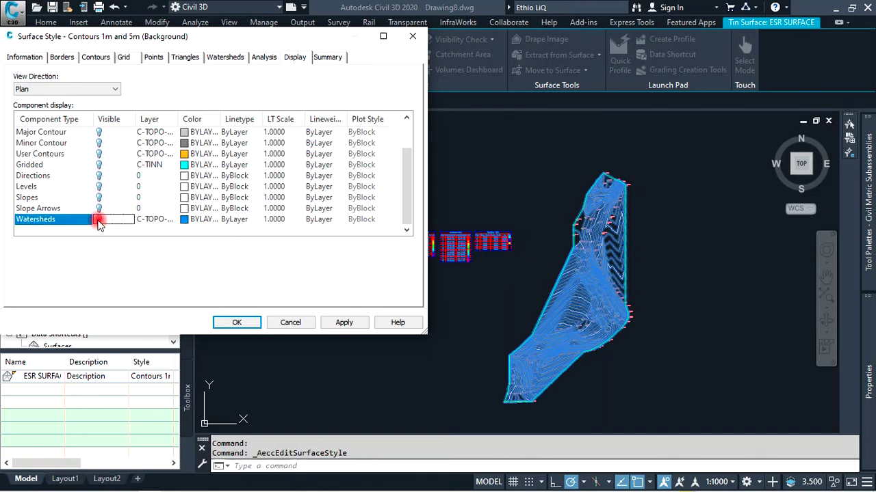
{"action": "left_click", "coordinate": [345, 324]}
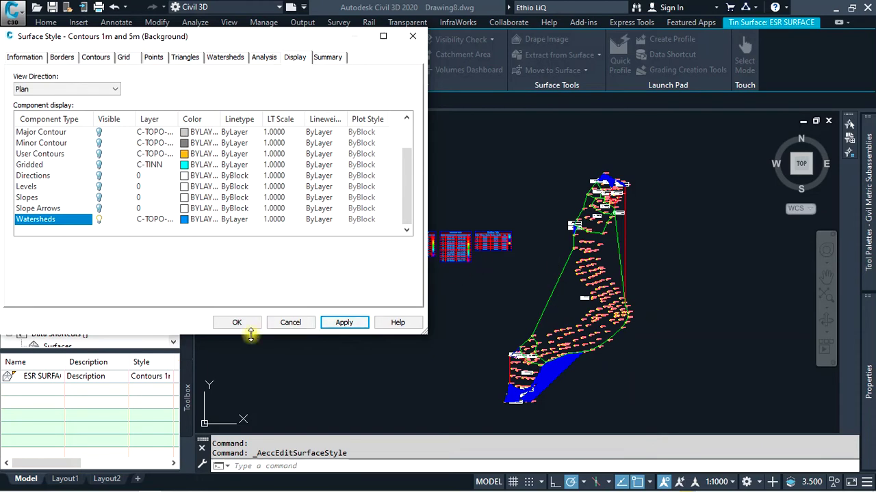
{"action": "left_click", "coordinate": [243, 327]}
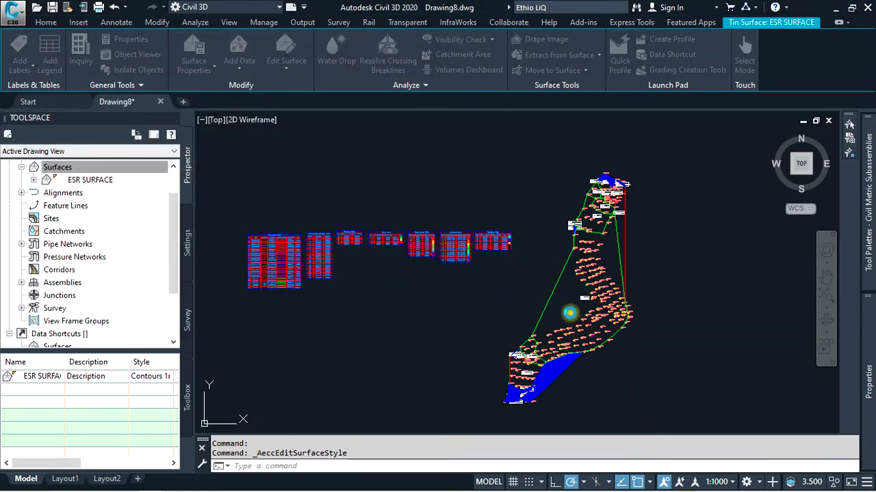
{"action": "scroll", "coordinate": [596, 251], "scroll_direction": "up", "scroll_amount": 1}
{"action": "scroll", "coordinate": [614, 200], "scroll_direction": "up", "scroll_amount": 2}
{"action": "scroll", "coordinate": [691, 245], "scroll_direction": "down", "scroll_amount": 2}
{"action": "scroll", "coordinate": [691, 245], "scroll_direction": "down", "scroll_amount": 1}
{"action": "key", "text": "Escape"}
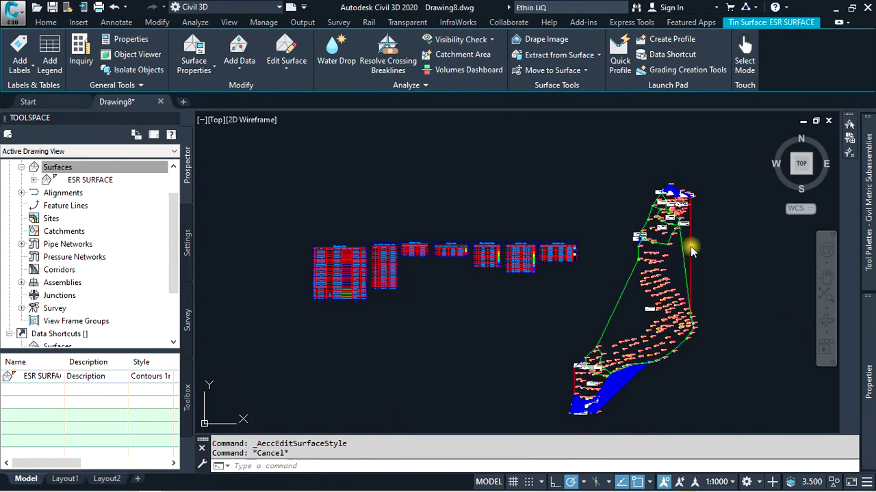
{"action": "scroll", "coordinate": [674, 216], "scroll_direction": "up", "scroll_amount": 2}
{"action": "scroll", "coordinate": [617, 216], "scroll_direction": "up", "scroll_amount": 2}
{"action": "scroll", "coordinate": [617, 216], "scroll_direction": "up", "scroll_amount": 3}
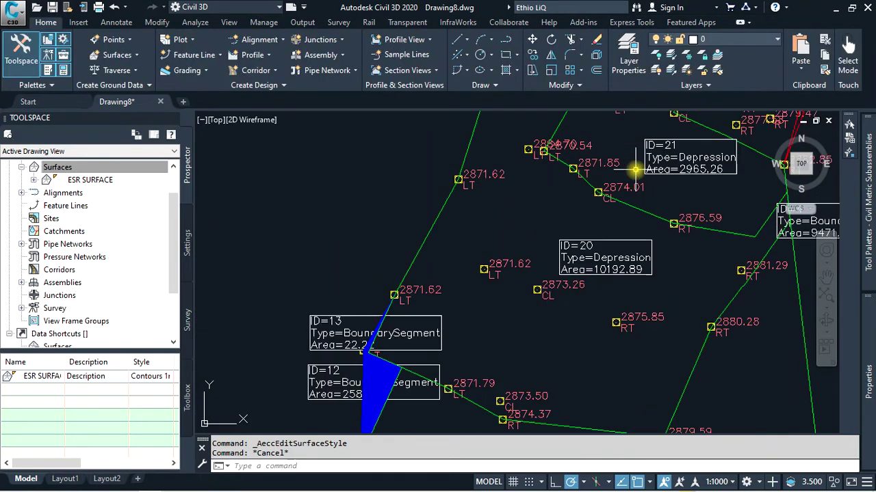
{"action": "scroll", "coordinate": [667, 239], "scroll_direction": "up", "scroll_amount": 1}
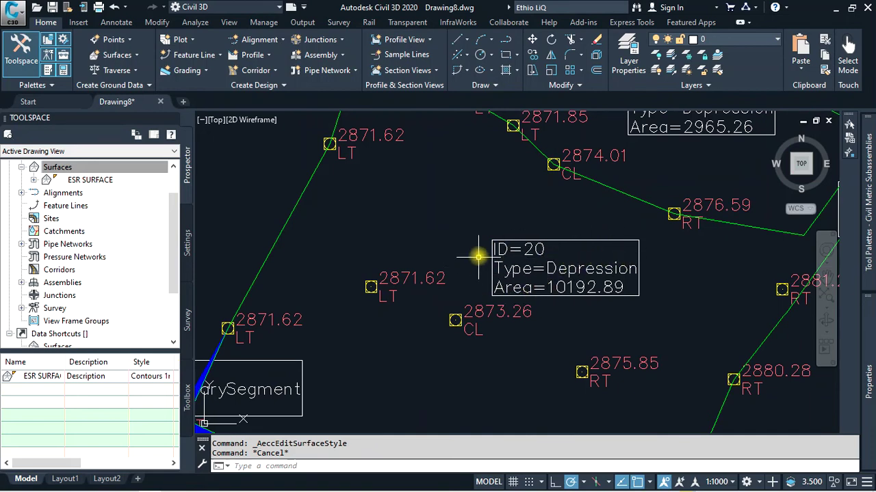
{"action": "scroll", "coordinate": [531, 268], "scroll_direction": "down", "scroll_amount": 3}
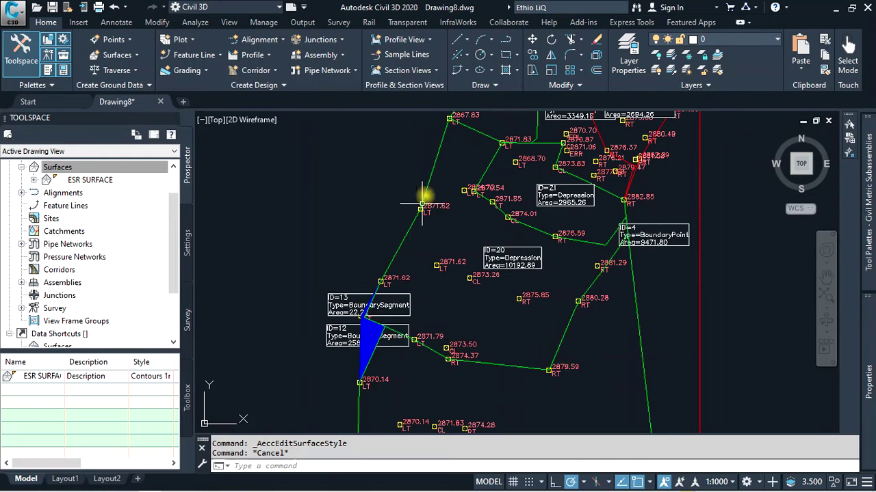
{"action": "scroll", "coordinate": [581, 164], "scroll_direction": "up", "scroll_amount": 2}
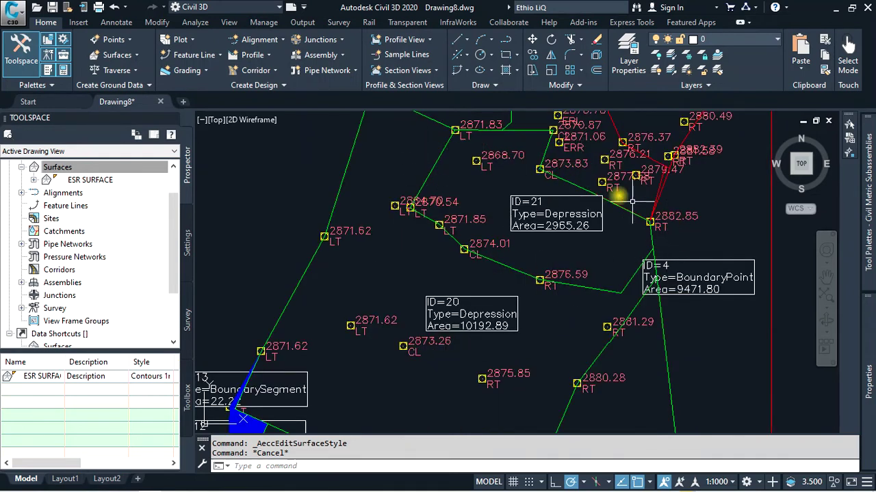
{"action": "scroll", "coordinate": [520, 216], "scroll_direction": "down", "scroll_amount": 3}
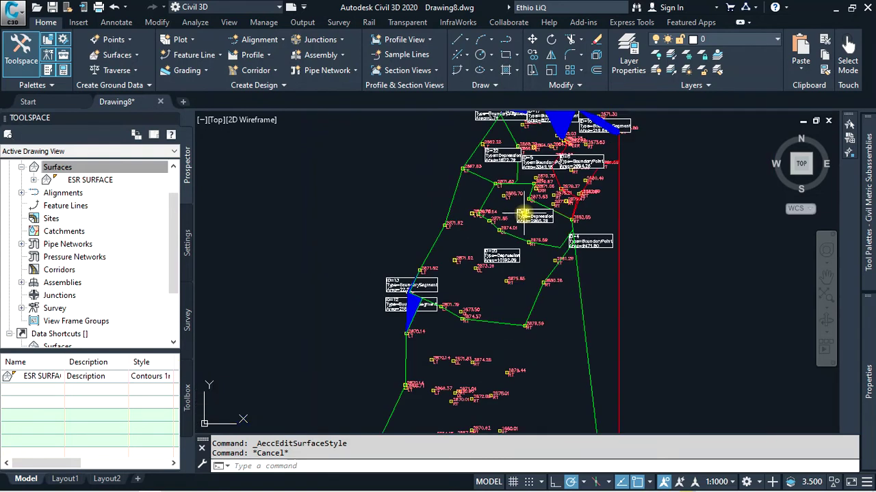
{"action": "scroll", "coordinate": [496, 172], "scroll_direction": "down", "scroll_amount": 1}
{"action": "scroll", "coordinate": [497, 176], "scroll_direction": "down", "scroll_amount": 2}
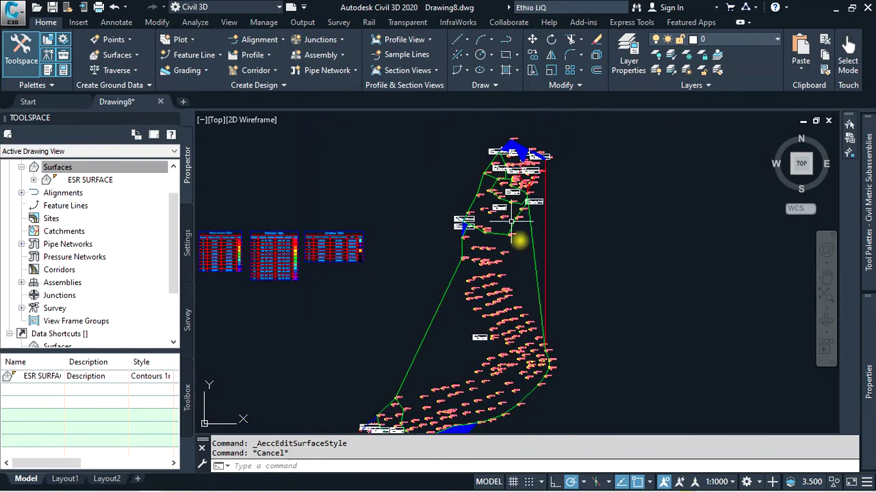
{"action": "scroll", "coordinate": [494, 225], "scroll_direction": "up", "scroll_amount": 1}
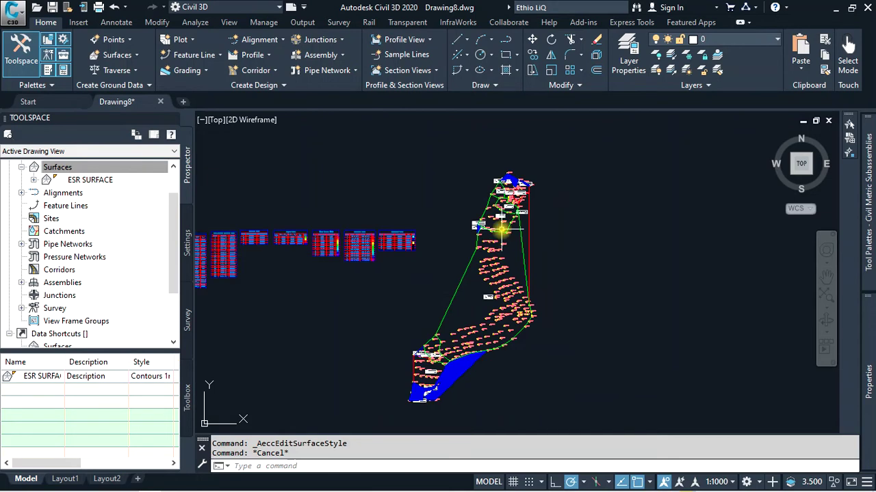
{"action": "scroll", "coordinate": [471, 238], "scroll_direction": "up", "scroll_amount": 2}
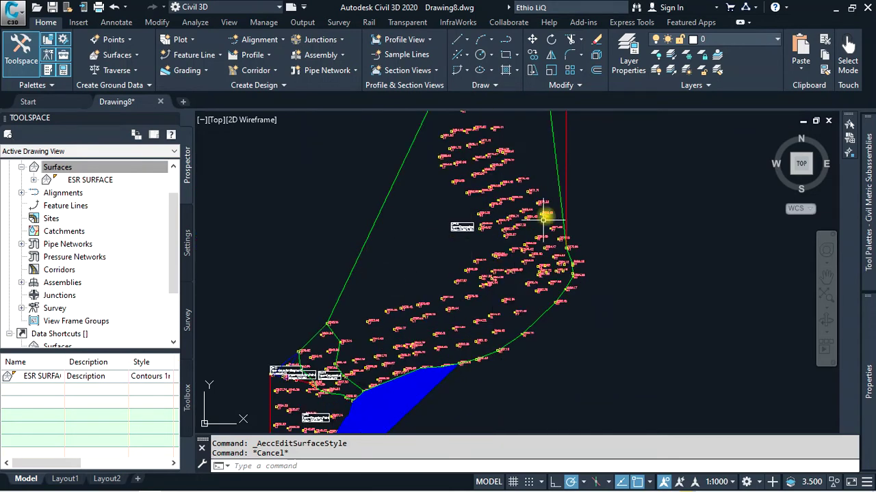
{"action": "scroll", "coordinate": [544, 217], "scroll_direction": "down", "scroll_amount": 3}
{"action": "scroll", "coordinate": [465, 267], "scroll_direction": "up", "scroll_amount": 2}
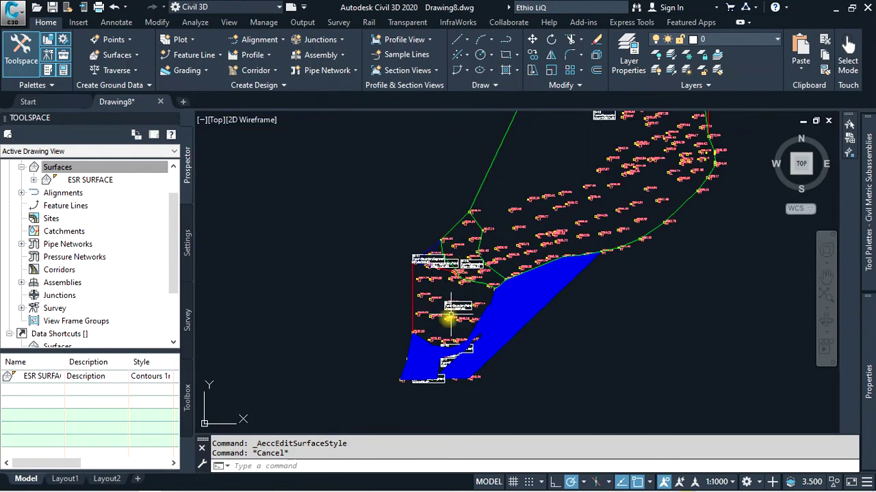
{"action": "scroll", "coordinate": [472, 280], "scroll_direction": "up", "scroll_amount": 3}
{"action": "scroll", "coordinate": [444, 288], "scroll_direction": "down", "scroll_amount": 3}
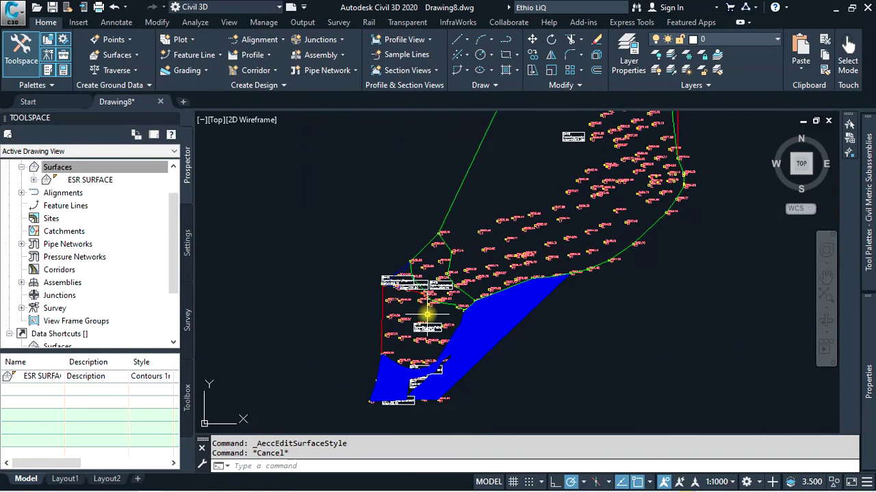
{"action": "scroll", "coordinate": [553, 209], "scroll_direction": "down", "scroll_amount": 2}
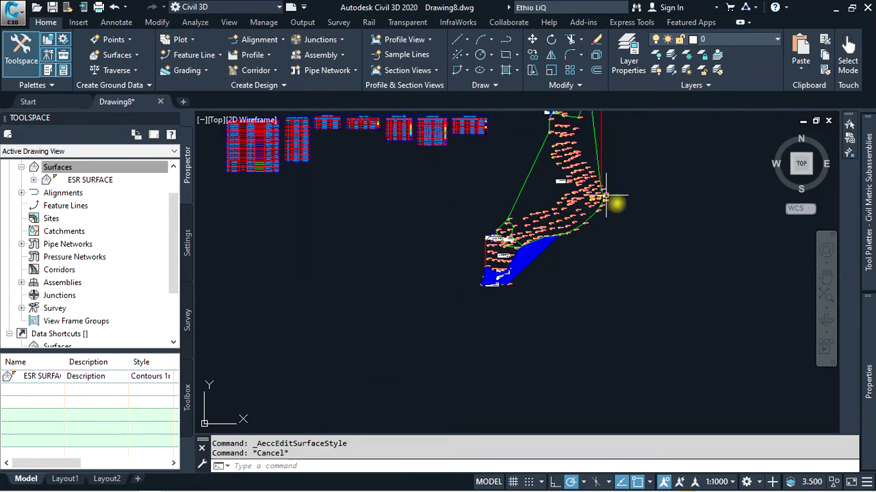
{"action": "scroll", "coordinate": [608, 205], "scroll_direction": "down", "scroll_amount": 1}
{"action": "scroll", "coordinate": [375, 147], "scroll_direction": "up", "scroll_amount": 2}
{"action": "scroll", "coordinate": [481, 129], "scroll_direction": "up", "scroll_amount": 2}
{"action": "scroll", "coordinate": [465, 198], "scroll_direction": "up", "scroll_amount": 3}
{"action": "scroll", "coordinate": [513, 182], "scroll_direction": "down", "scroll_amount": 3}
{"action": "scroll", "coordinate": [404, 226], "scroll_direction": "up", "scroll_amount": 3}
{"action": "scroll", "coordinate": [465, 157], "scroll_direction": "down", "scroll_amount": 2}
{"action": "scroll", "coordinate": [461, 293], "scroll_direction": "down", "scroll_amount": 2}
{"action": "scroll", "coordinate": [461, 191], "scroll_direction": "down", "scroll_amount": 2}
{"action": "scroll", "coordinate": [452, 292], "scroll_direction": "up", "scroll_amount": 1}
{"action": "scroll", "coordinate": [452, 292], "scroll_direction": "up", "scroll_amount": 1}
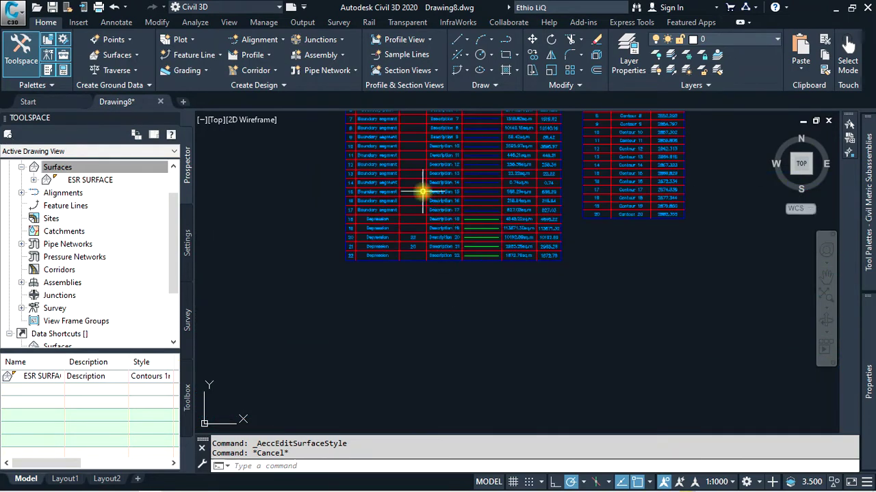
{"action": "scroll", "coordinate": [411, 205], "scroll_direction": "up", "scroll_amount": 3}
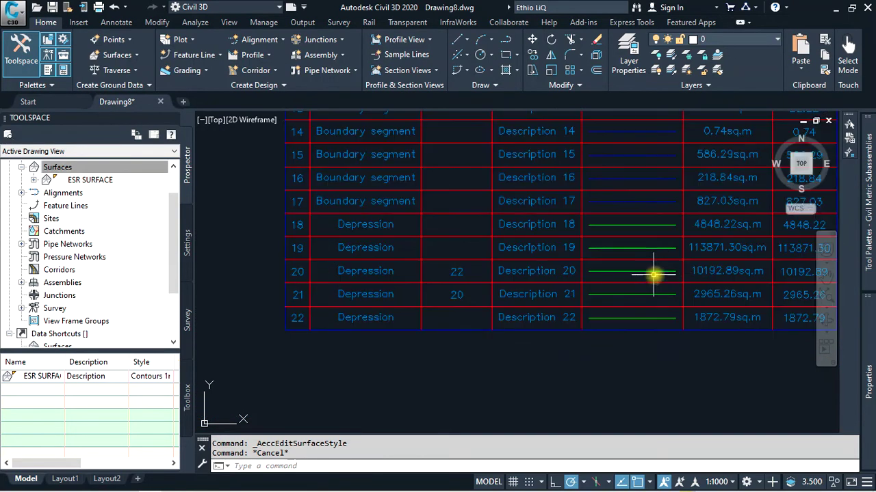
{"action": "scroll", "coordinate": [650, 278], "scroll_direction": "up", "scroll_amount": 2}
{"action": "scroll", "coordinate": [602, 273], "scroll_direction": "up", "scroll_amount": 2}
{"action": "scroll", "coordinate": [421, 254], "scroll_direction": "down", "scroll_amount": 3}
{"action": "scroll", "coordinate": [414, 255], "scroll_direction": "down", "scroll_amount": 2}
{"action": "scroll", "coordinate": [645, 202], "scroll_direction": "down", "scroll_amount": 1}
{"action": "scroll", "coordinate": [636, 205], "scroll_direction": "up", "scroll_amount": 2}
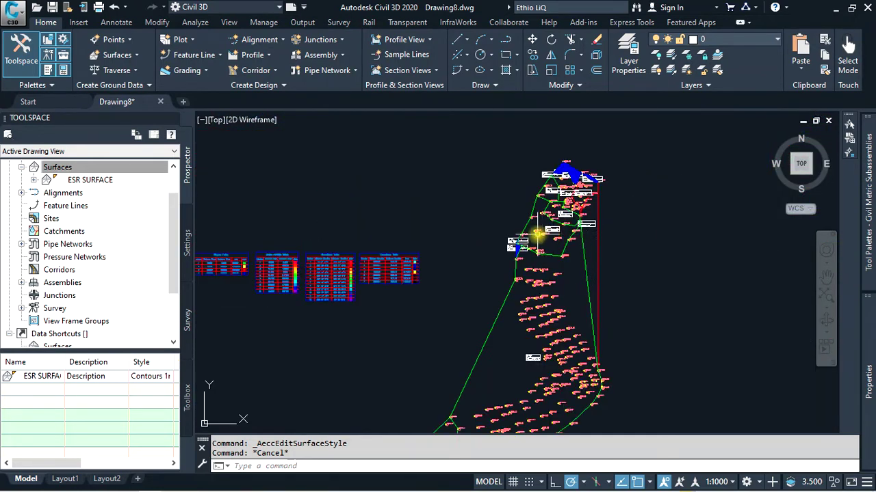
{"action": "scroll", "coordinate": [570, 205], "scroll_direction": "up", "scroll_amount": 2}
{"action": "scroll", "coordinate": [648, 218], "scroll_direction": "up", "scroll_amount": 3}
{"action": "scroll", "coordinate": [526, 216], "scroll_direction": "down", "scroll_amount": 7}
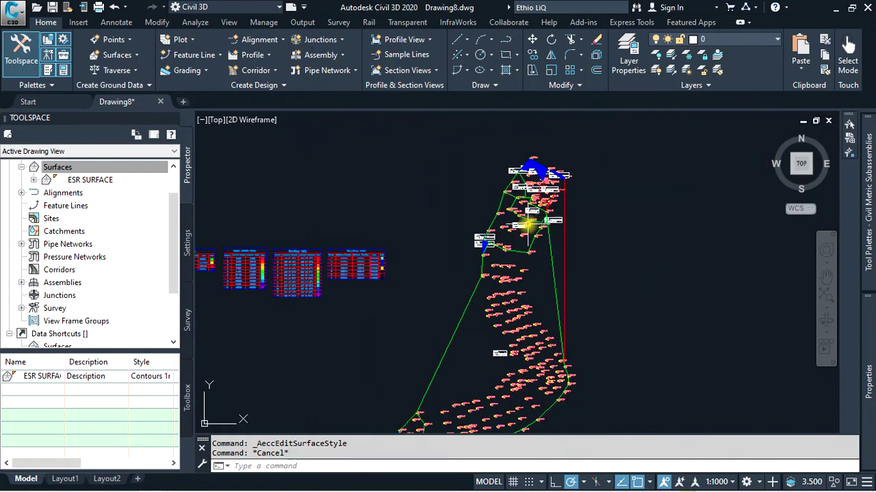
{"action": "scroll", "coordinate": [523, 259], "scroll_direction": "down", "scroll_amount": 3}
Switch on Major and Minor Contour in ESR SURFACE's Contours 1m and 5m style, then apply and close.
{"action": "left_click", "coordinate": [519, 258]}
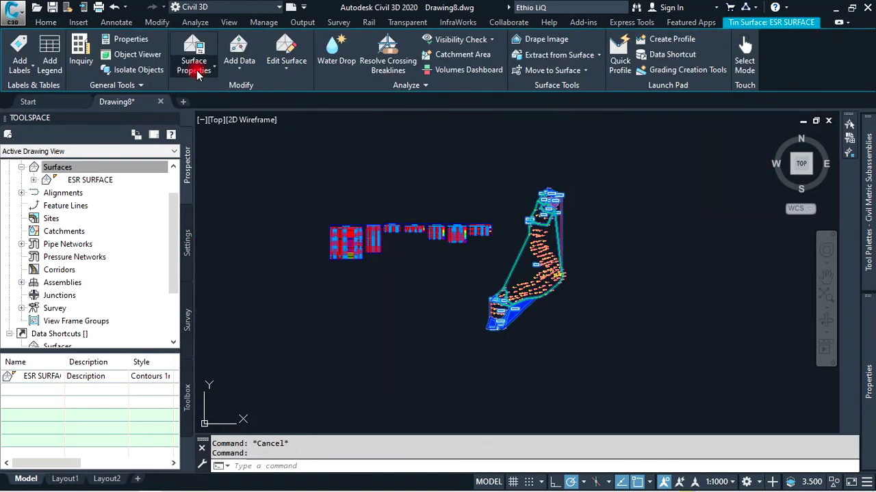
{"action": "left_click", "coordinate": [195, 65]}
{"action": "left_click", "coordinate": [185, 121]}
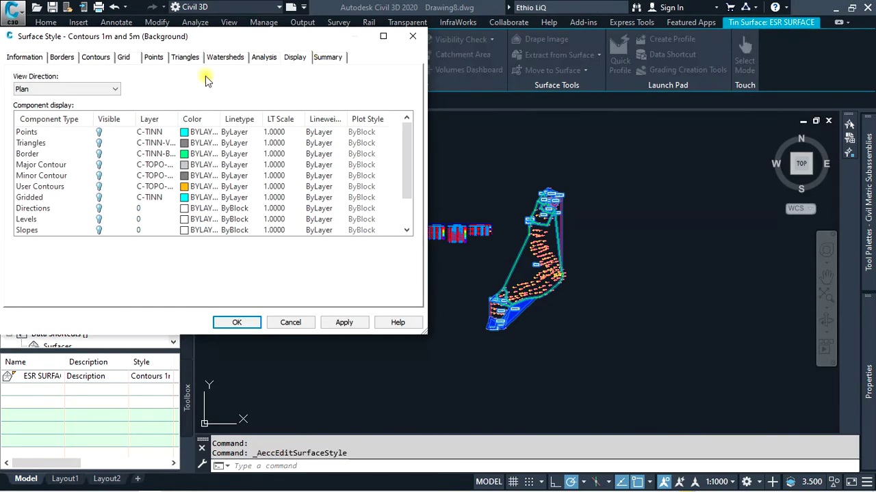
{"action": "scroll", "coordinate": [96, 164], "scroll_direction": "down", "scroll_amount": 1}
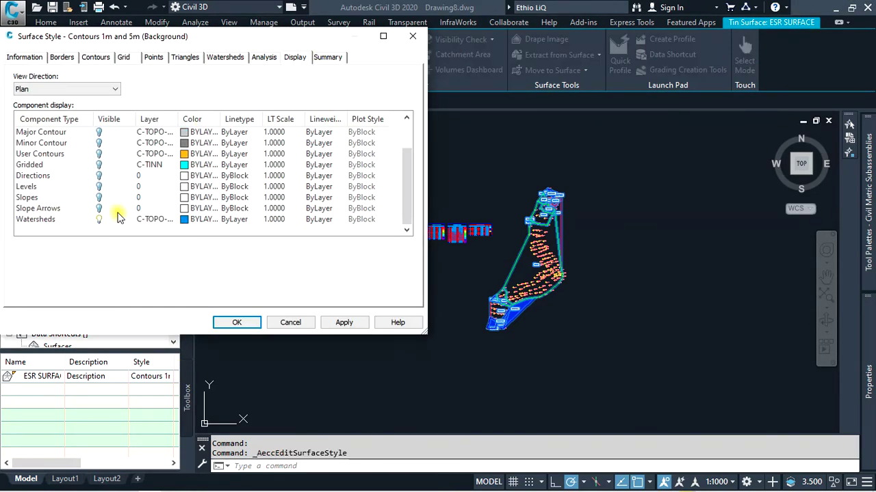
{"action": "left_click", "coordinate": [98, 209]}
{"action": "scroll", "coordinate": [69, 171], "scroll_direction": "up", "scroll_amount": 1}
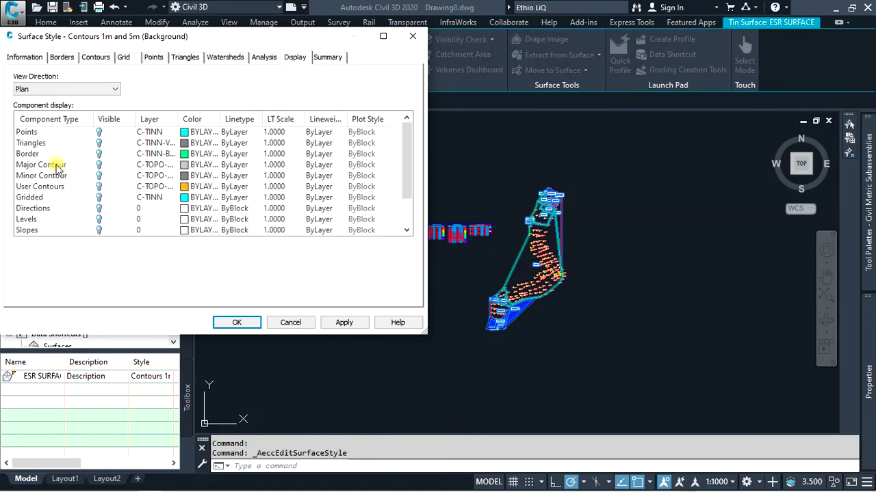
{"action": "left_click", "coordinate": [98, 176]}
{"action": "left_click", "coordinate": [342, 323]}
{"action": "left_click", "coordinate": [236, 323]}
{"action": "left_click", "coordinate": [236, 323]}
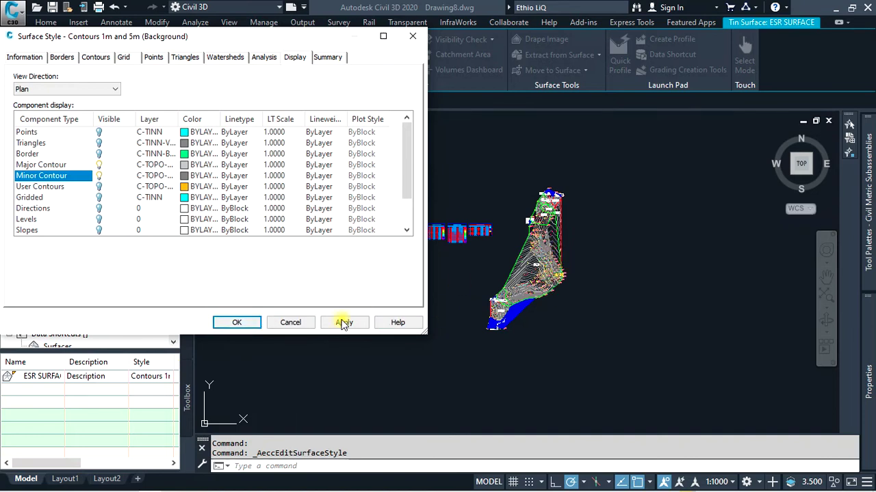
{"action": "left_click", "coordinate": [236, 323]}
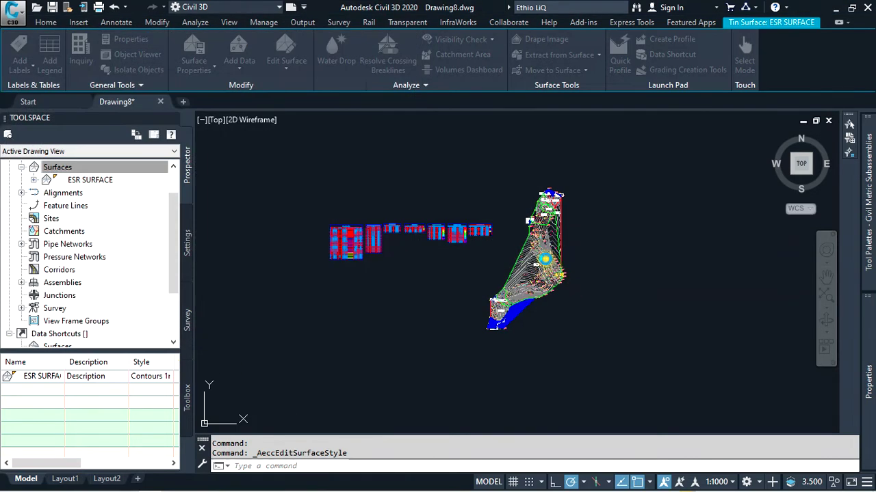
{"action": "scroll", "coordinate": [544, 249], "scroll_direction": "up", "scroll_amount": 2}
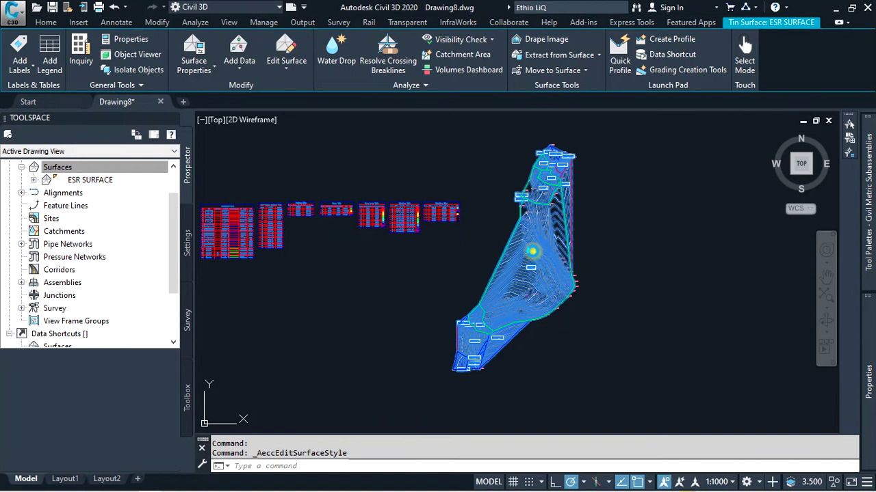
{"action": "scroll", "coordinate": [533, 260], "scroll_direction": "up", "scroll_amount": 2}
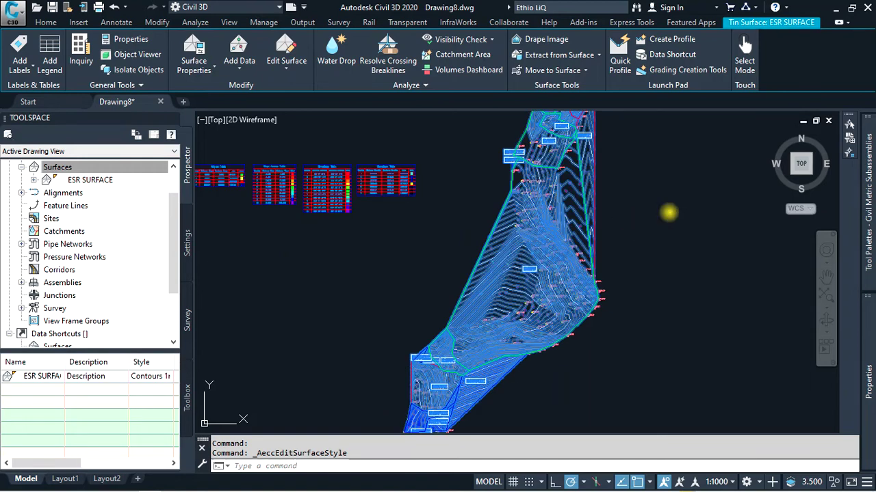
{"action": "key", "text": "Escape"}
{"action": "scroll", "coordinate": [556, 179], "scroll_direction": "up", "scroll_amount": 3}
{"action": "scroll", "coordinate": [526, 301], "scroll_direction": "down", "scroll_amount": 3}
{"action": "scroll", "coordinate": [527, 206], "scroll_direction": "up", "scroll_amount": 2}
{"action": "scroll", "coordinate": [541, 279], "scroll_direction": "up", "scroll_amount": 2}
{"action": "scroll", "coordinate": [483, 279], "scroll_direction": "up", "scroll_amount": 2}
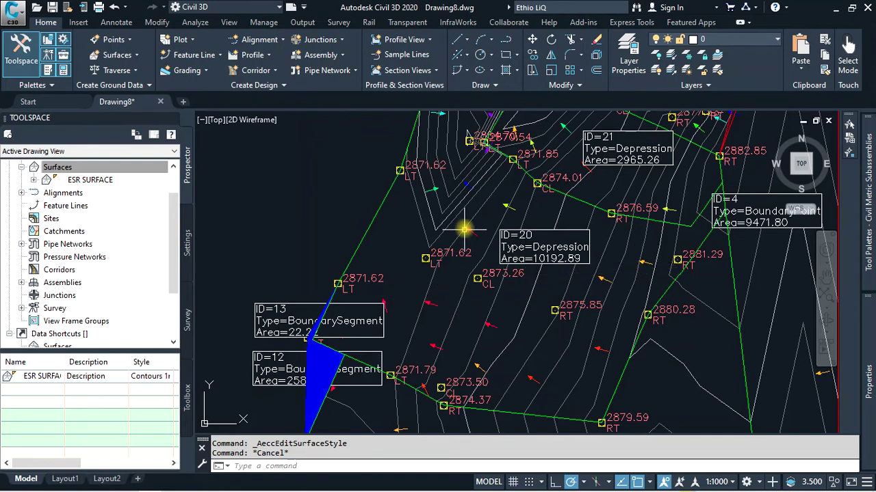
{"action": "middle_click_drag", "start_coordinate": [453, 283], "coordinate": [459, 308]}
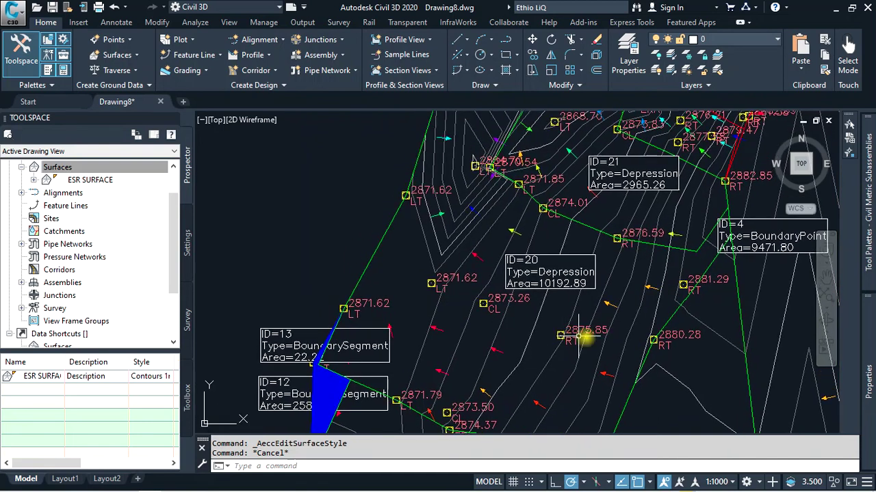
{"action": "right_click", "coordinate": [438, 184]}
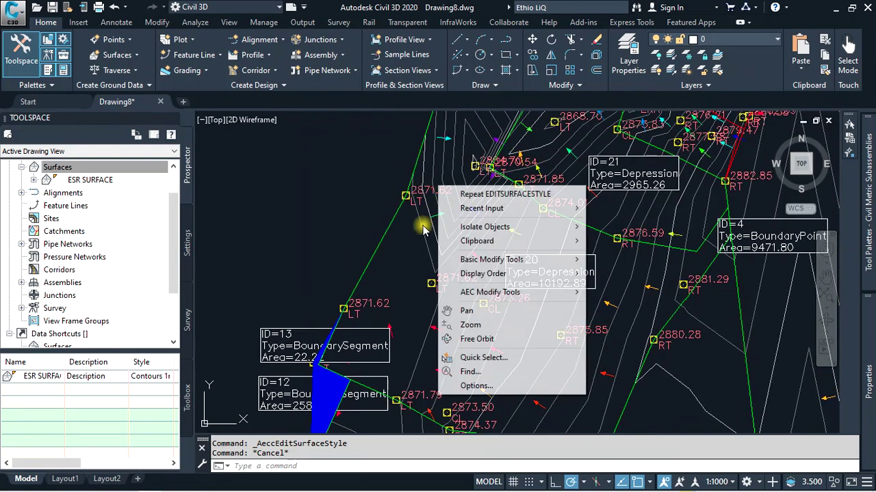
{"action": "key", "text": "Escape"}
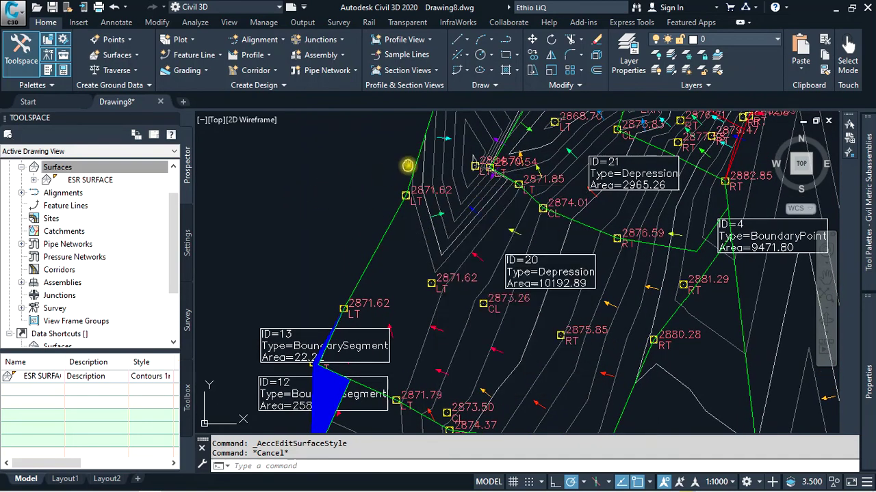
{"action": "middle_click_drag", "start_coordinate": [381, 160], "coordinate": [352, 215]}
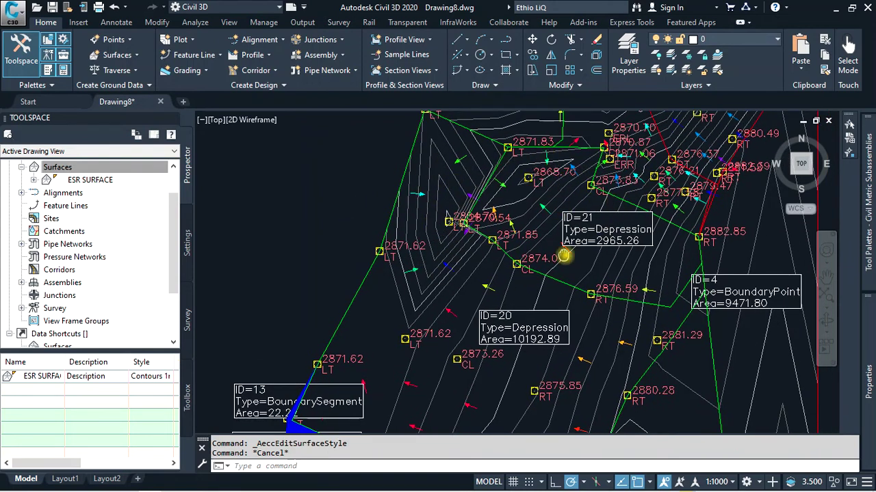
{"action": "scroll", "coordinate": [532, 219], "scroll_direction": "down", "scroll_amount": 5}
{"action": "scroll", "coordinate": [551, 201], "scroll_direction": "up", "scroll_amount": 2}
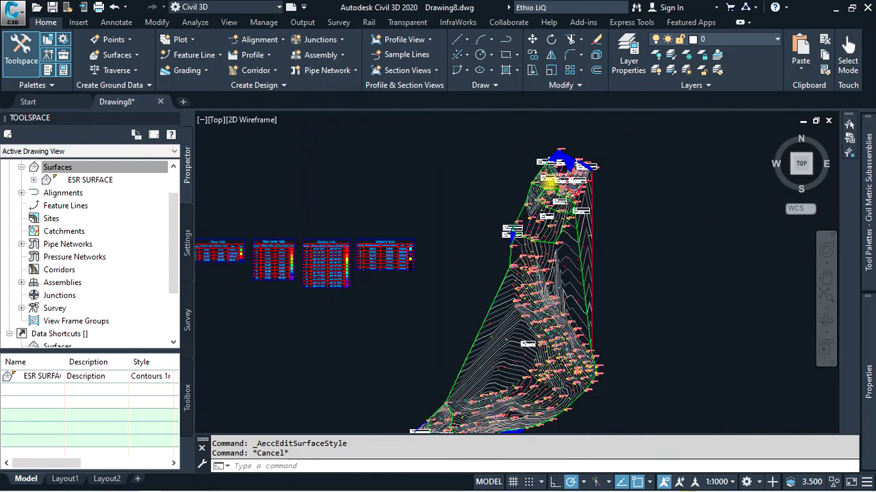
{"action": "scroll", "coordinate": [550, 183], "scroll_direction": "down", "scroll_amount": 1}
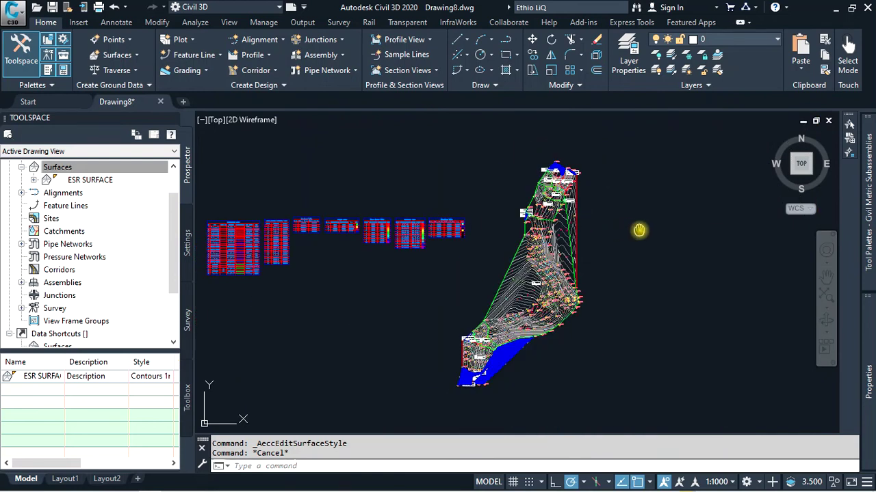
{"action": "scroll", "coordinate": [654, 269], "scroll_direction": "up", "scroll_amount": 2}
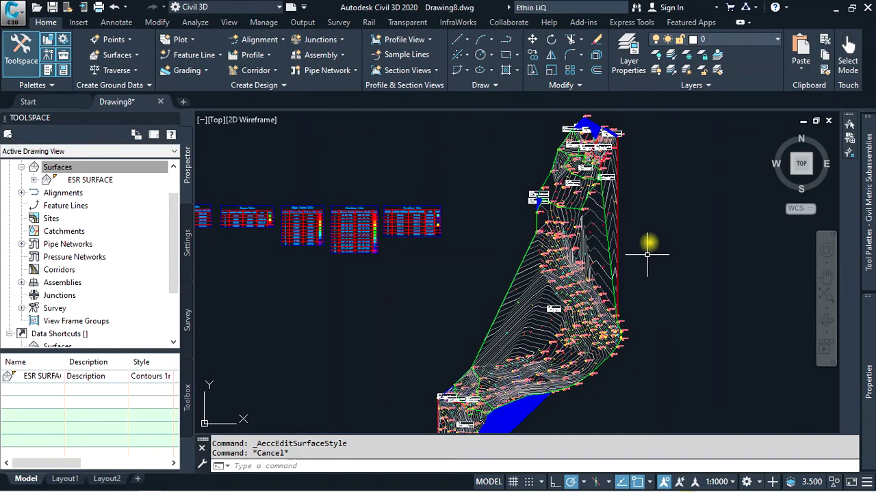
{"action": "scroll", "coordinate": [524, 279], "scroll_direction": "up", "scroll_amount": 3}
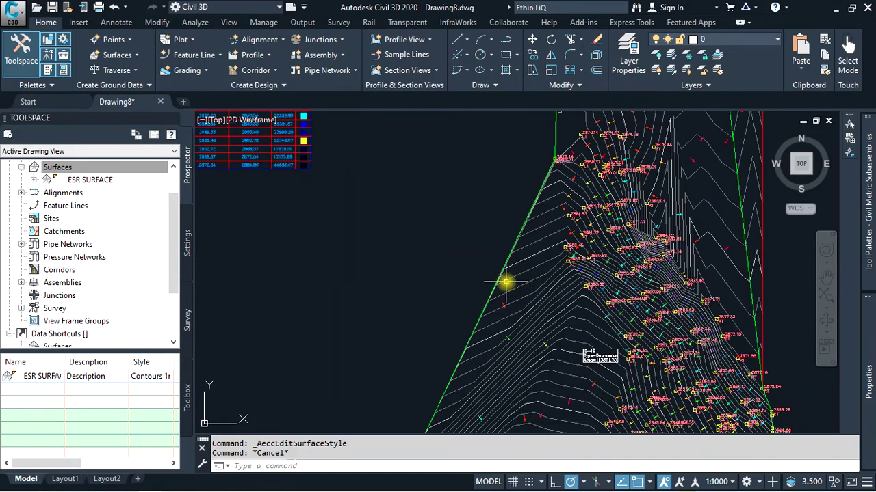
Select the ESR surface and open its Contours 1m and 5m (Background) style's display component list.
{"action": "left_click", "coordinate": [506, 274]}
{"action": "left_click", "coordinate": [463, 272]}
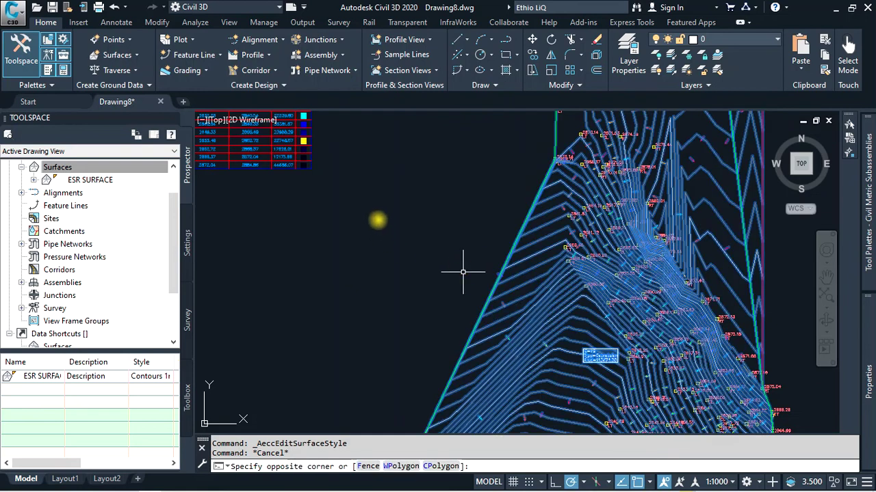
{"action": "left_click", "coordinate": [198, 68]}
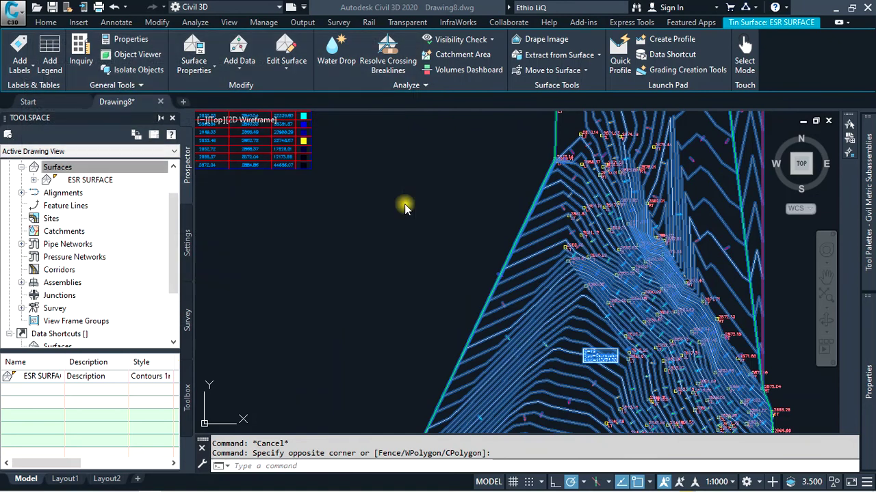
{"action": "scroll", "coordinate": [58, 198], "scroll_direction": "down", "scroll_amount": 1}
{"action": "left_click", "coordinate": [100, 216]}
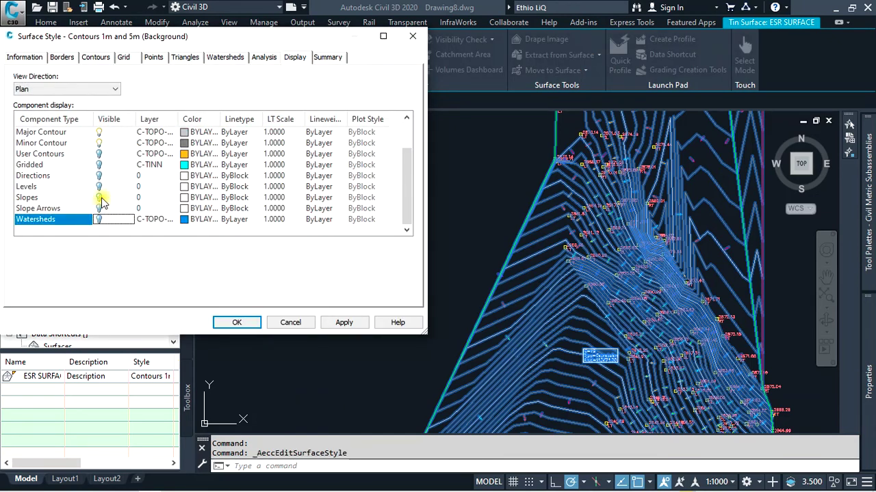
Preview the Slopes, then the Levels display, and finally switch both off and apply.
{"action": "left_click", "coordinate": [99, 199]}
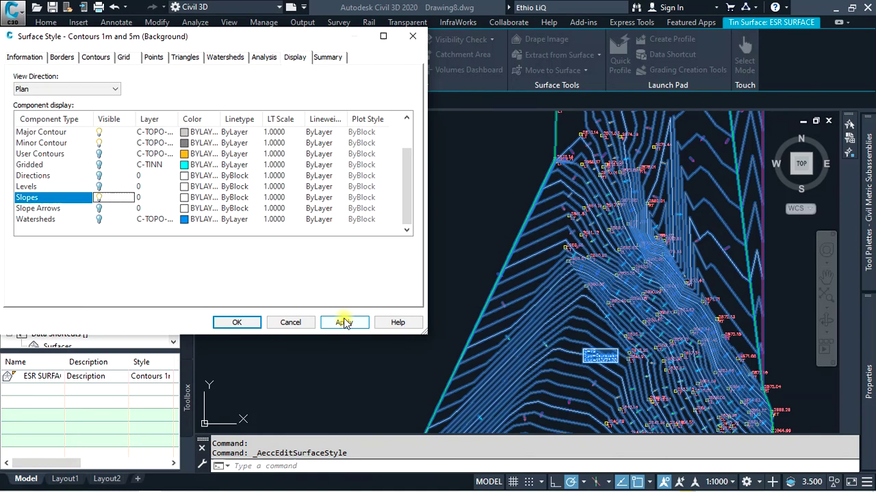
{"action": "left_click", "coordinate": [343, 322]}
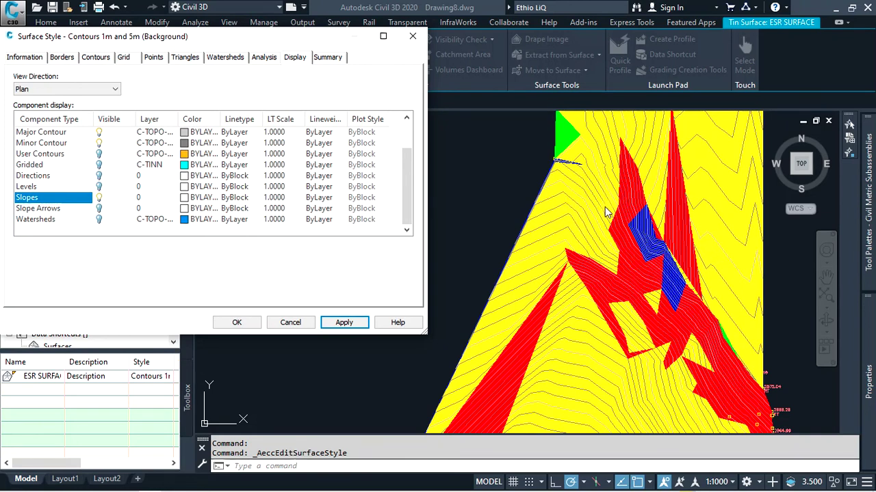
{"action": "left_click", "coordinate": [100, 200]}
{"action": "left_click", "coordinate": [100, 187]}
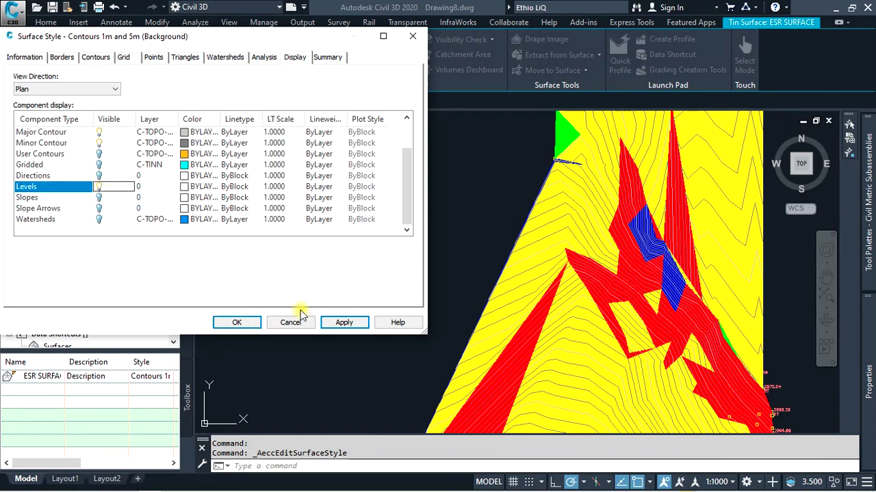
{"action": "left_click", "coordinate": [344, 324]}
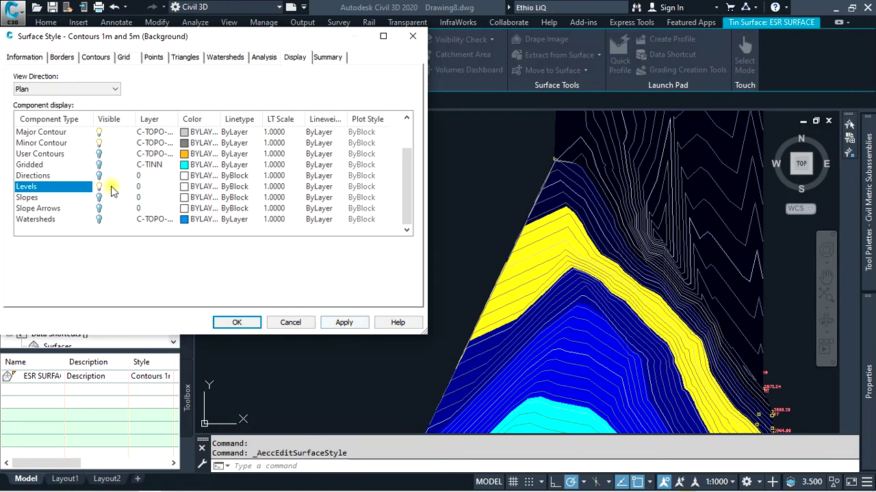
{"action": "left_click", "coordinate": [100, 190]}
{"action": "left_click", "coordinate": [341, 323]}
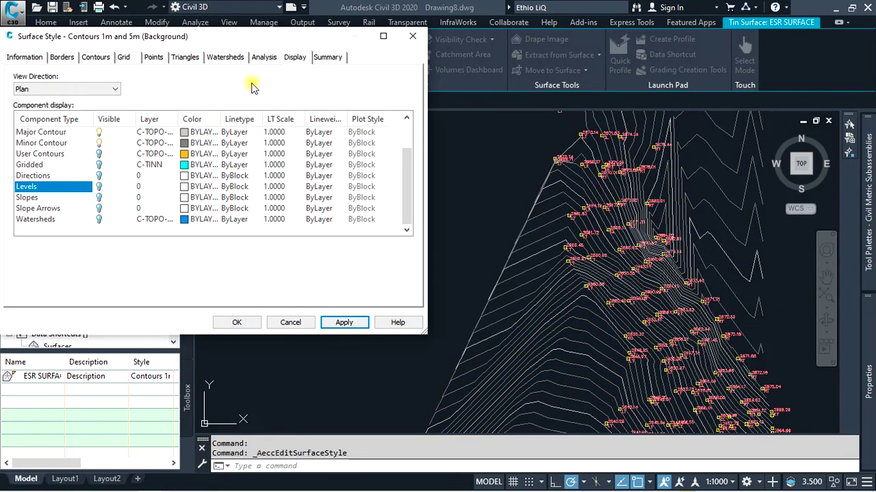
Set the minor contour interval to 0.5 m and the major to 2.5 m, and apply.
{"action": "left_click", "coordinate": [99, 60]}
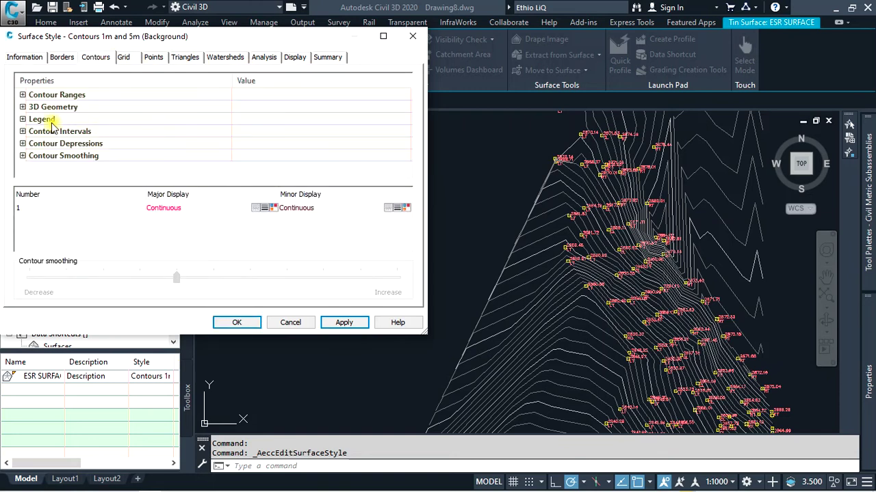
{"action": "left_click", "coordinate": [24, 132]}
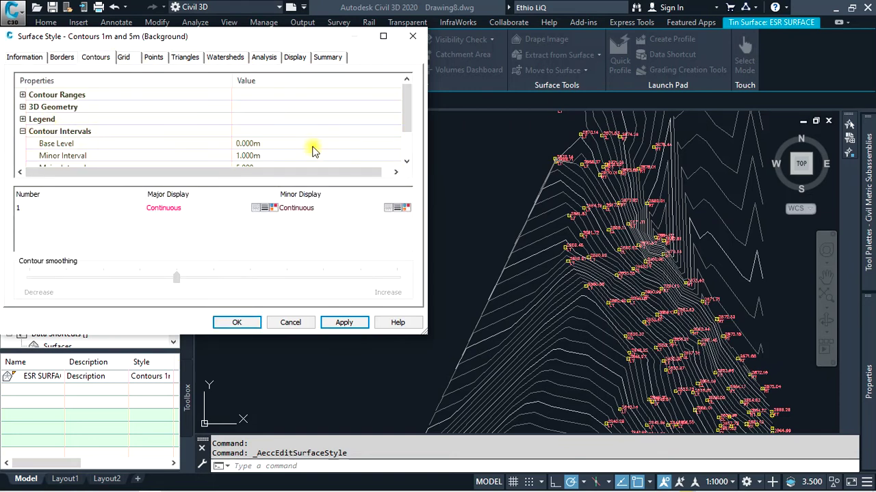
{"action": "scroll", "coordinate": [277, 145], "scroll_direction": "down", "scroll_amount": 1}
{"action": "left_click", "coordinate": [287, 117]}
{"action": "type", "text": "0.5"}
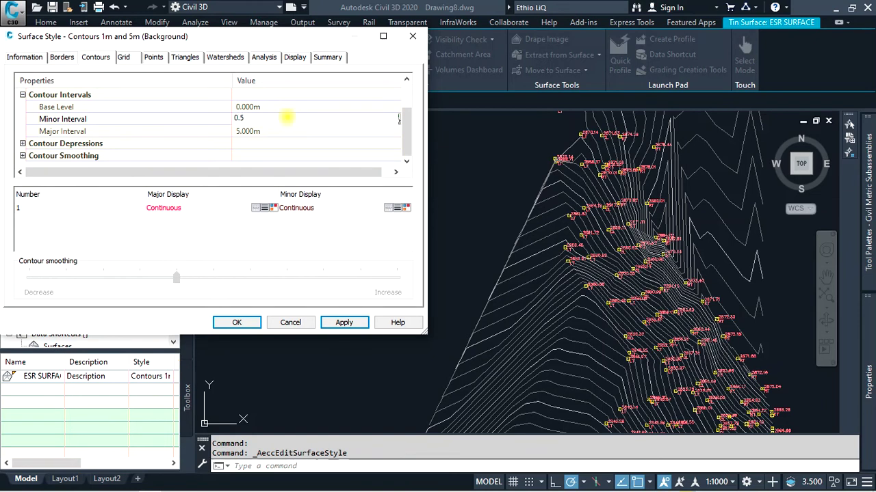
{"action": "left_click", "coordinate": [272, 131]}
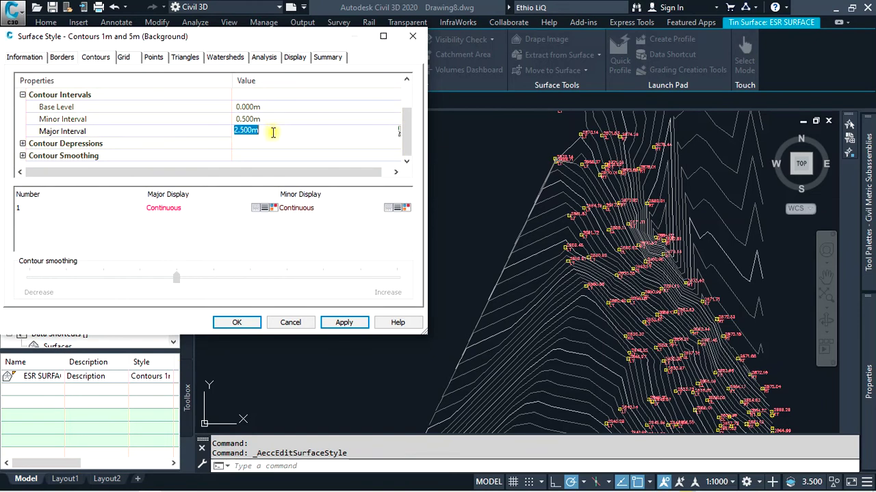
{"action": "left_click", "coordinate": [352, 323]}
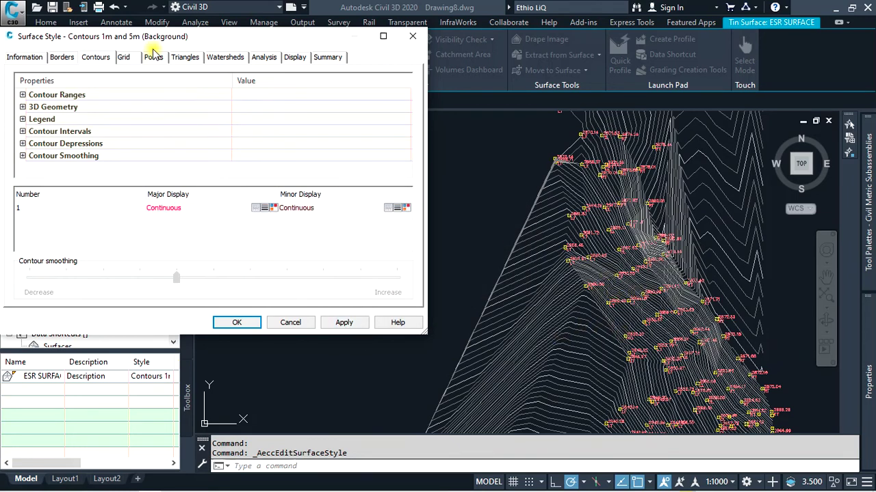
{"action": "left_click", "coordinate": [23, 131]}
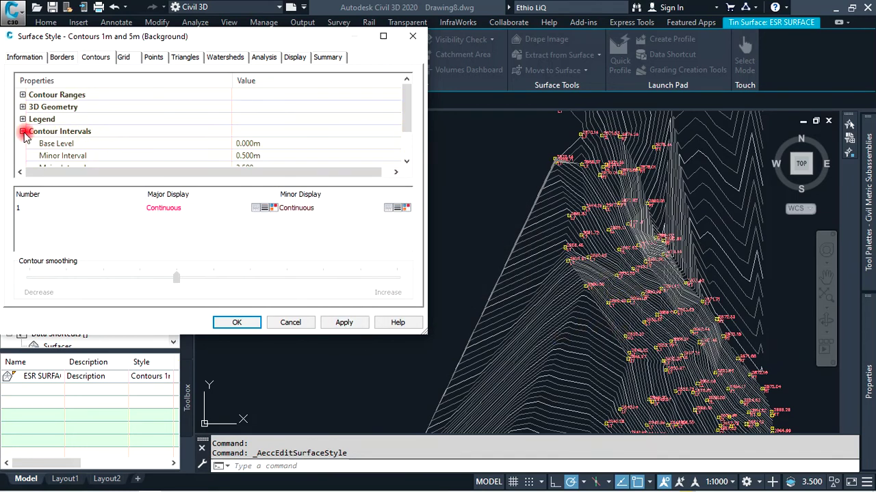
{"action": "left_click", "coordinate": [22, 131]}
Set Use Color Scheme to True under Contour Ranges, apply and close the style.
{"action": "left_click", "coordinate": [24, 96]}
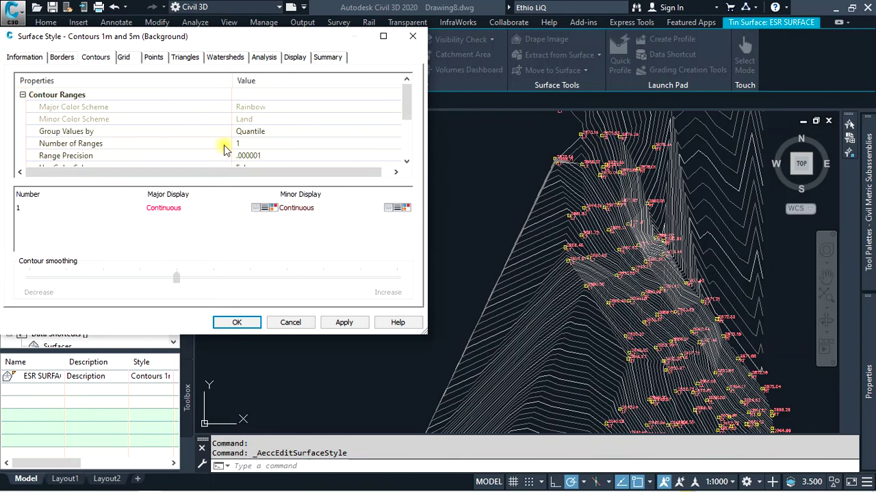
{"action": "scroll", "coordinate": [226, 146], "scroll_direction": "down", "scroll_amount": 3}
{"action": "left_click", "coordinate": [287, 99]}
{"action": "left_click", "coordinate": [293, 102]}
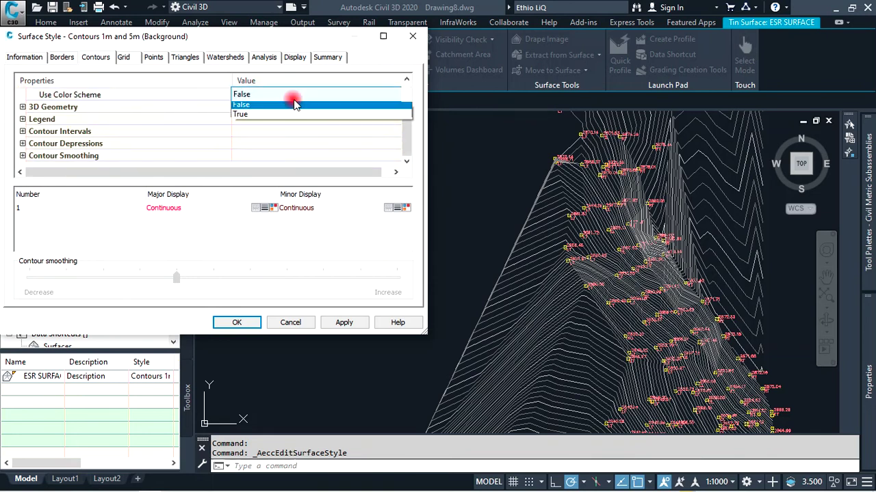
{"action": "left_click", "coordinate": [274, 115]}
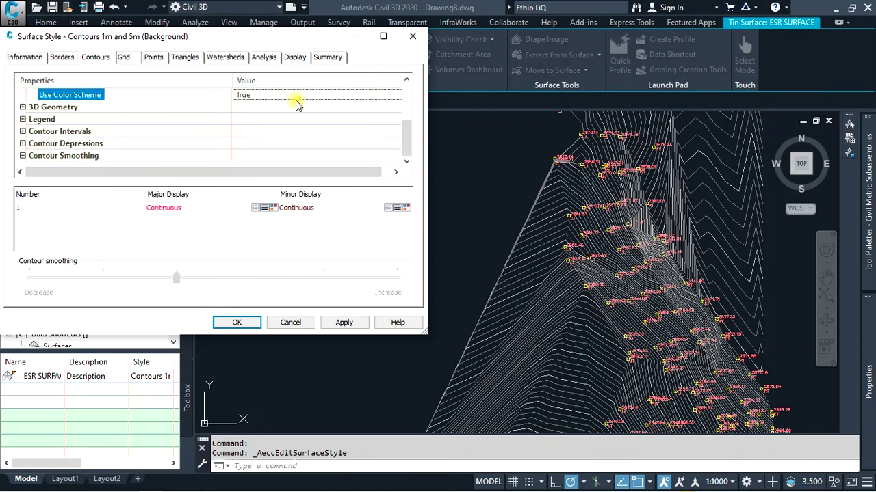
{"action": "left_click", "coordinate": [344, 322]}
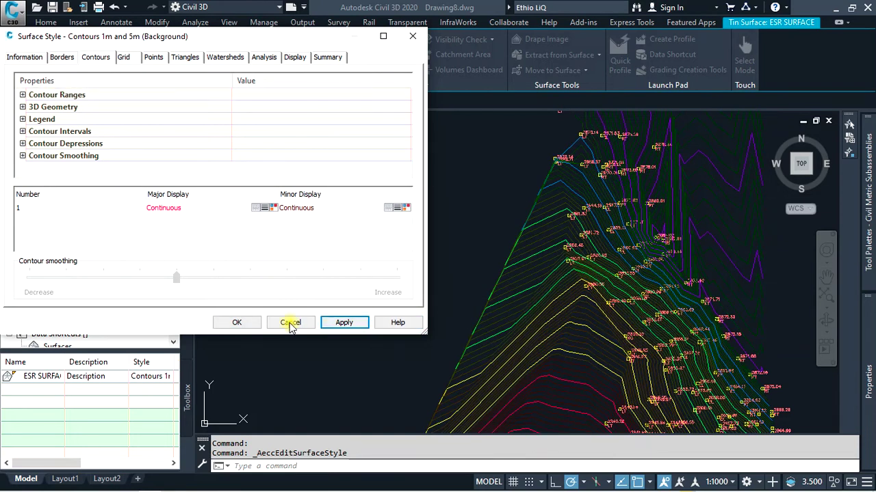
{"action": "left_click", "coordinate": [239, 323]}
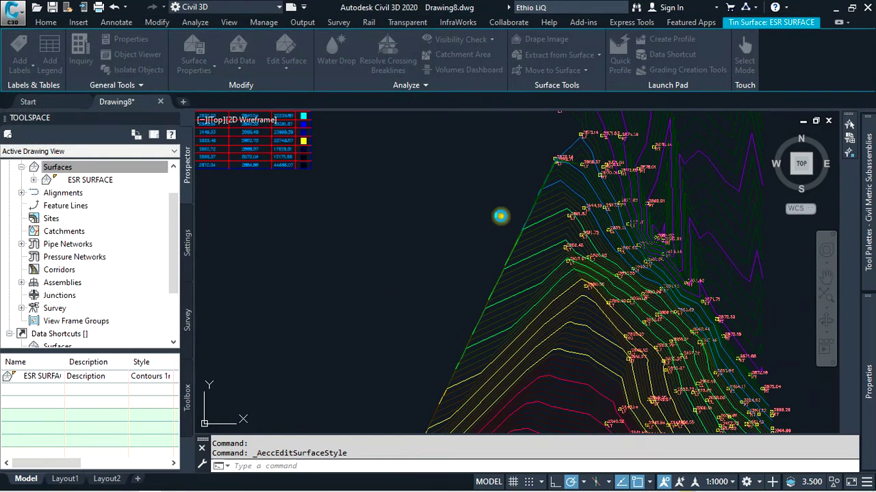
{"action": "left_click", "coordinate": [500, 217]}
{"action": "scroll", "coordinate": [520, 260], "scroll_direction": "down", "scroll_amount": 3}
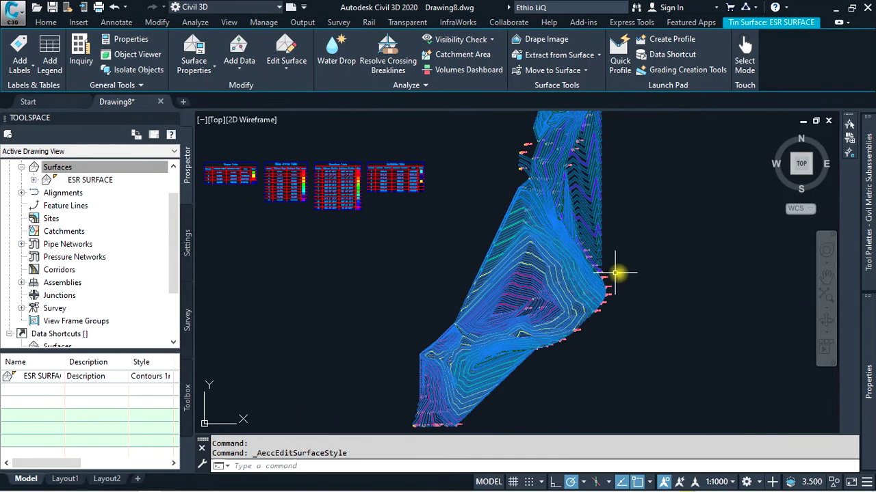
{"action": "key", "text": "Escape"}
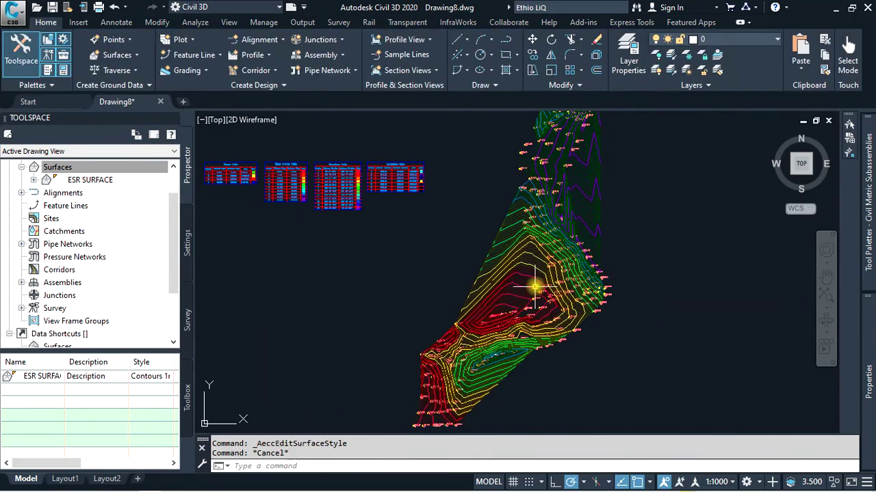
{"action": "scroll", "coordinate": [536, 285], "scroll_direction": "up", "scroll_amount": 4}
{"action": "scroll", "coordinate": [547, 256], "scroll_direction": "up", "scroll_amount": 1}
{"action": "scroll", "coordinate": [519, 273], "scroll_direction": "up", "scroll_amount": 1}
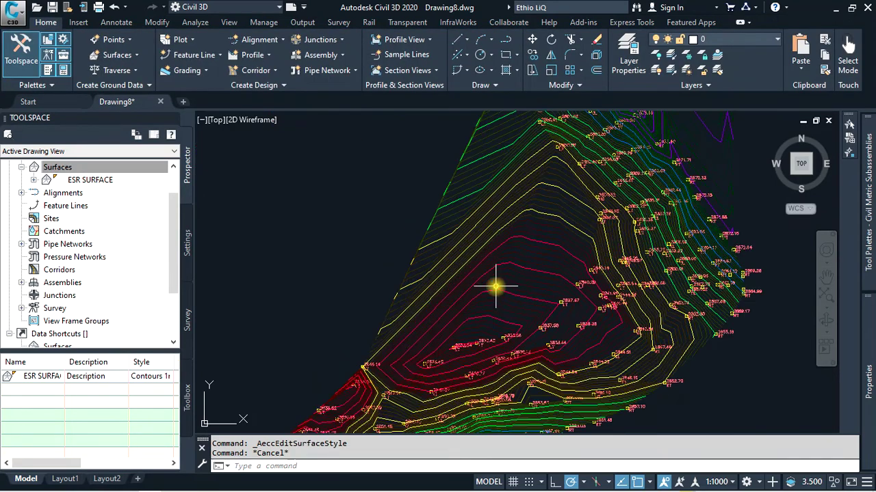
{"action": "scroll", "coordinate": [568, 275], "scroll_direction": "down", "scroll_amount": 3}
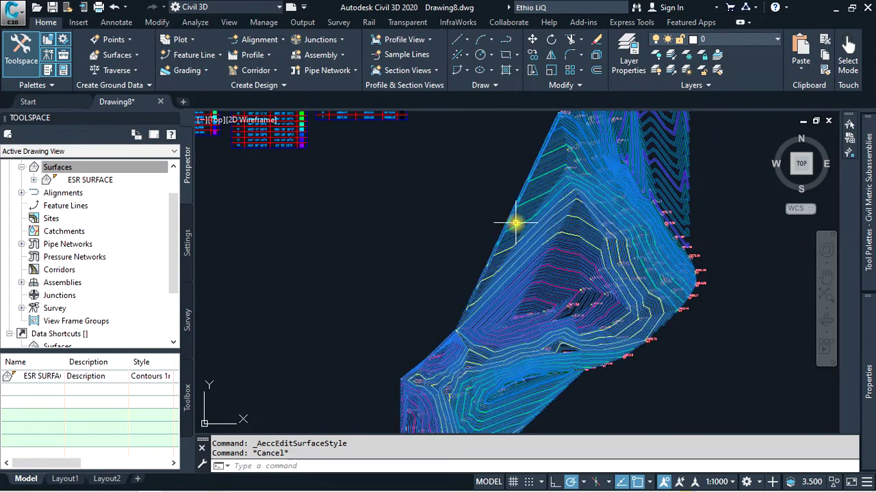
{"action": "left_click", "coordinate": [360, 194]}
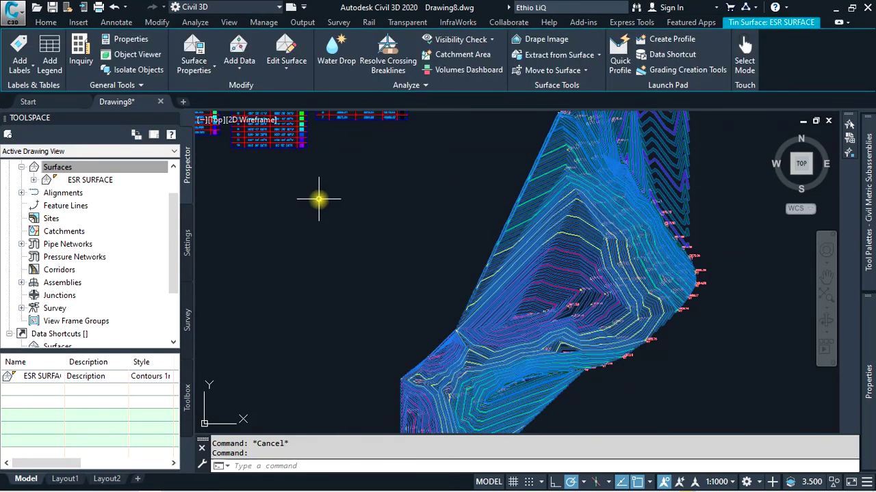
{"action": "left_click", "coordinate": [518, 206]}
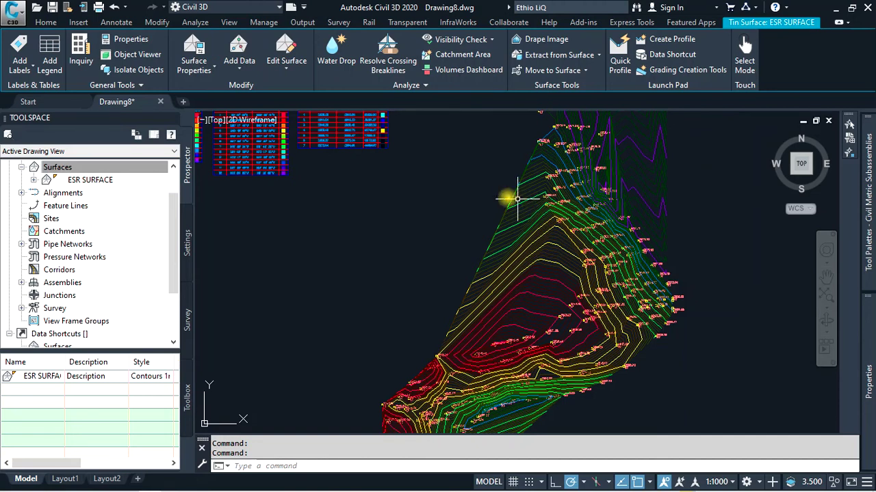
{"action": "left_click", "coordinate": [193, 68]}
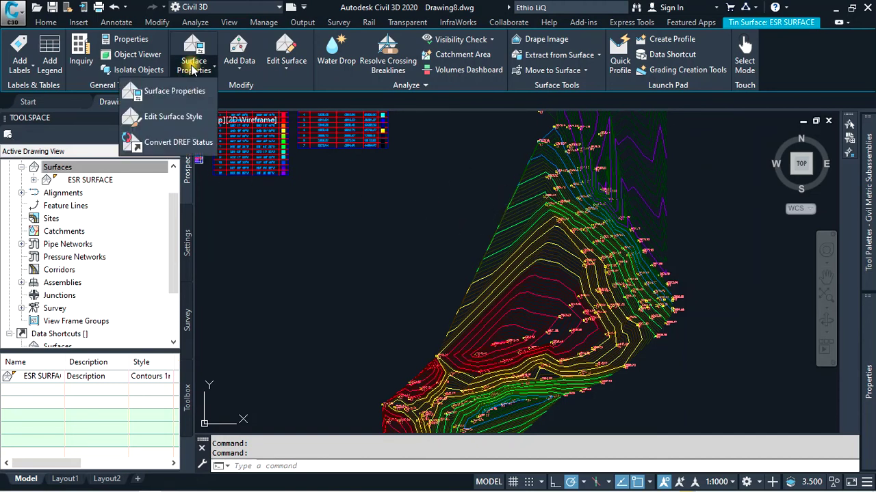
Turn off Major and Minor Contour and turn on User Contours in the surface style, then apply.
{"action": "left_click", "coordinate": [173, 116]}
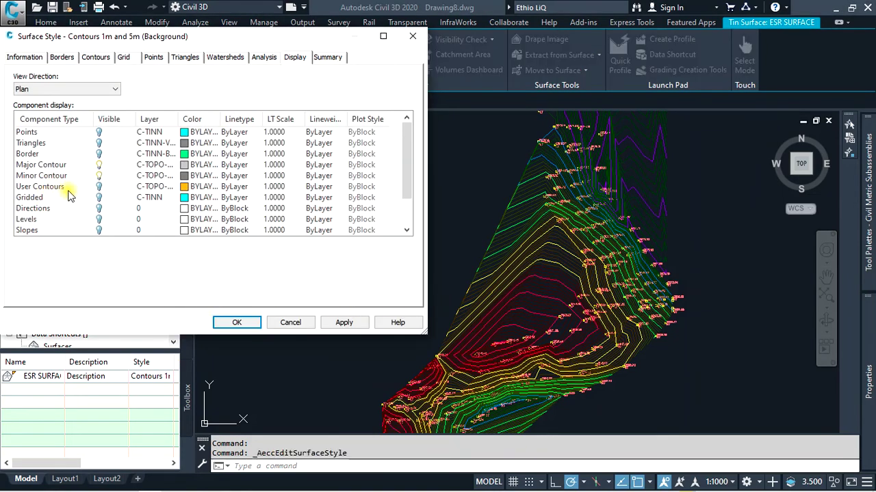
{"action": "left_click", "coordinate": [99, 176]}
{"action": "left_click", "coordinate": [98, 165]}
{"action": "scroll", "coordinate": [96, 186], "scroll_direction": "down", "scroll_amount": 1}
{"action": "scroll", "coordinate": [96, 183], "scroll_direction": "up", "scroll_amount": 1}
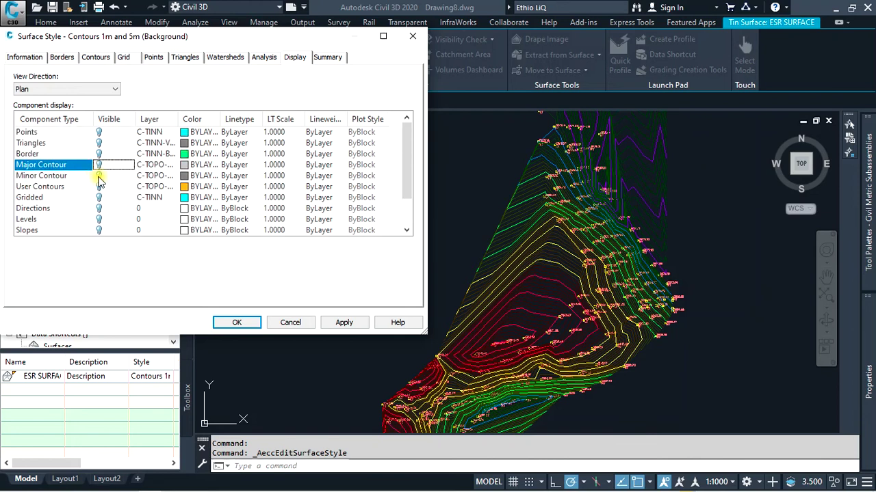
{"action": "left_click", "coordinate": [99, 186]}
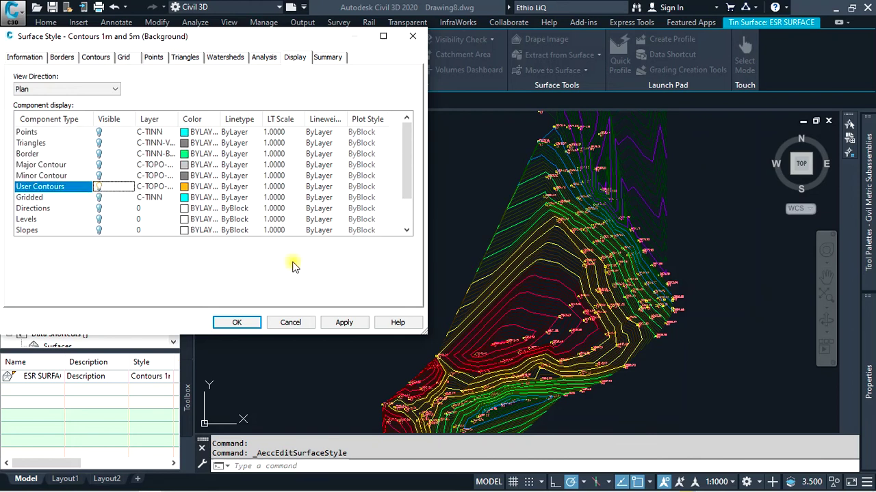
{"action": "left_click", "coordinate": [344, 323]}
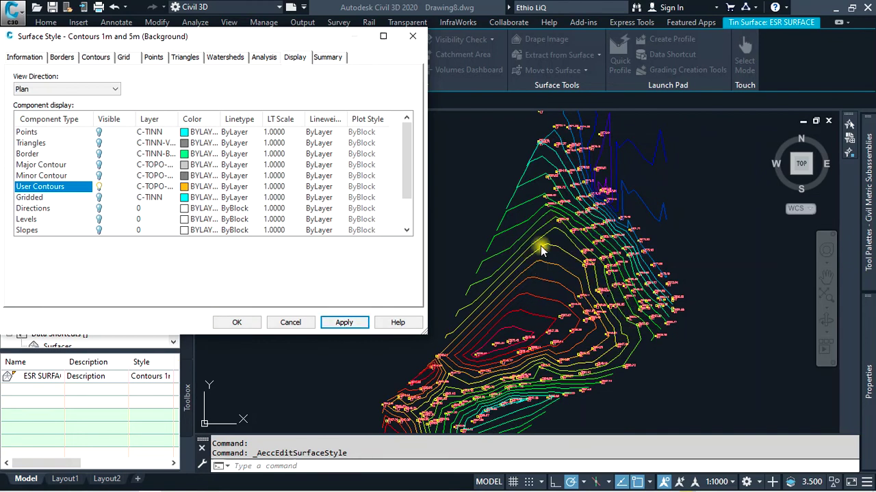
Set the Data Point Symbol to 66 on the Points tab and apply.
{"action": "left_click", "coordinate": [93, 59]}
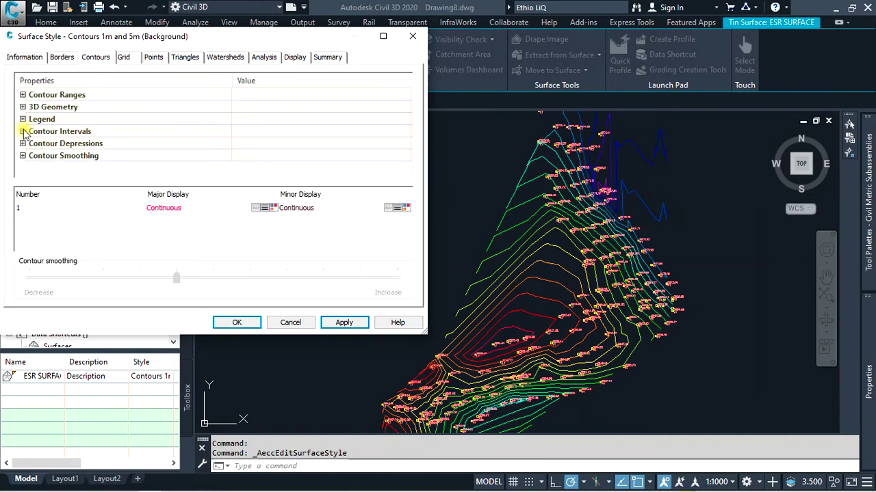
{"action": "left_click", "coordinate": [153, 59]}
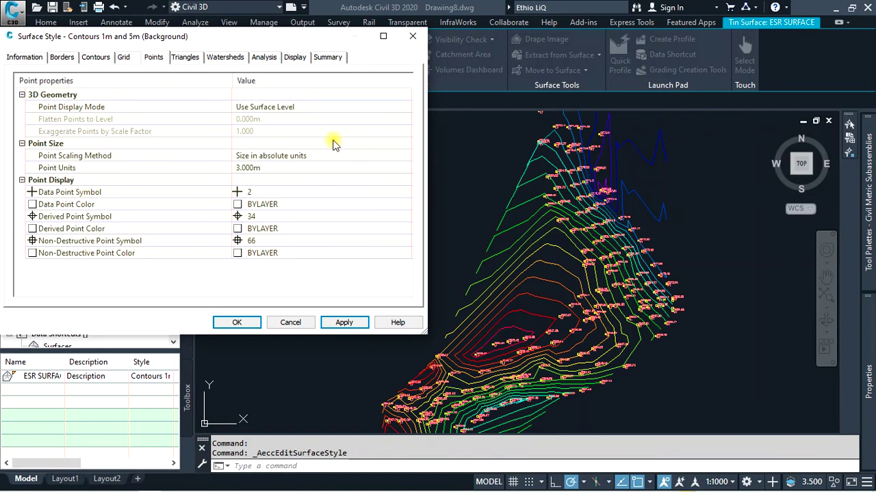
{"action": "left_click", "coordinate": [309, 106]}
{"action": "left_click", "coordinate": [309, 107]}
{"action": "left_click", "coordinate": [309, 107]}
{"action": "left_click", "coordinate": [269, 192]}
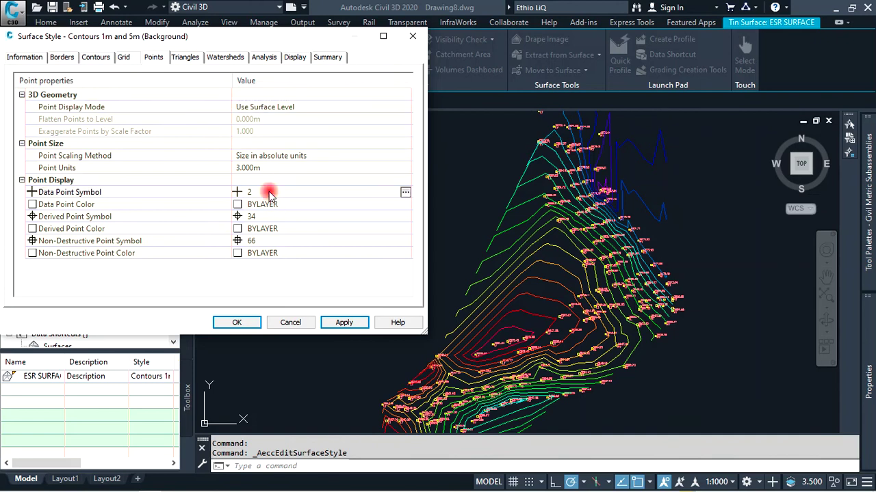
{"action": "left_click", "coordinate": [405, 192]}
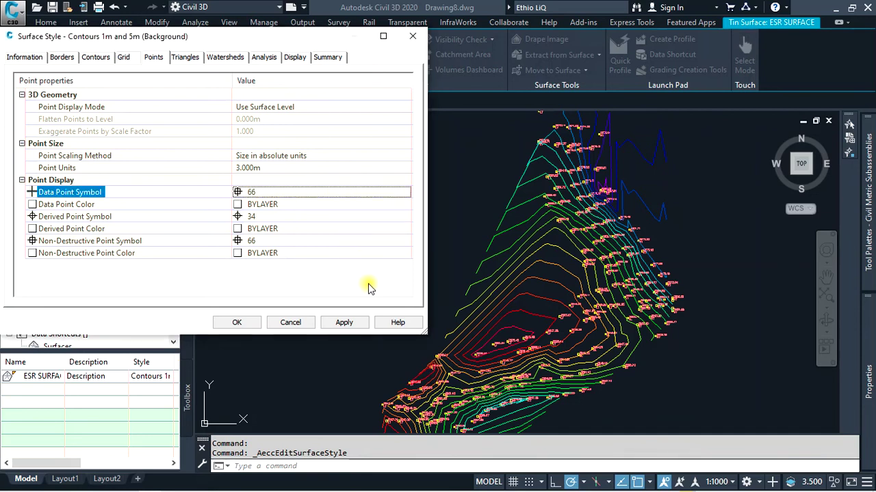
{"action": "left_click", "coordinate": [344, 322]}
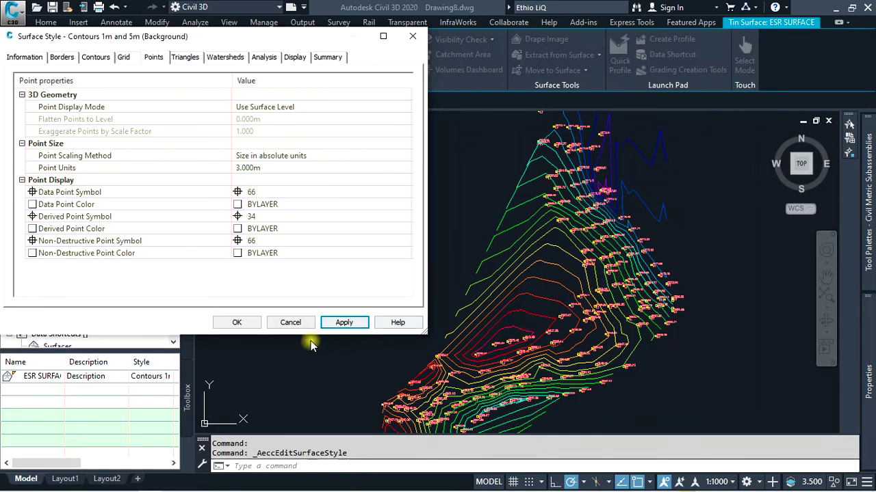
Turn on the Points display component so point markers show, and apply.
{"action": "left_click", "coordinate": [294, 57]}
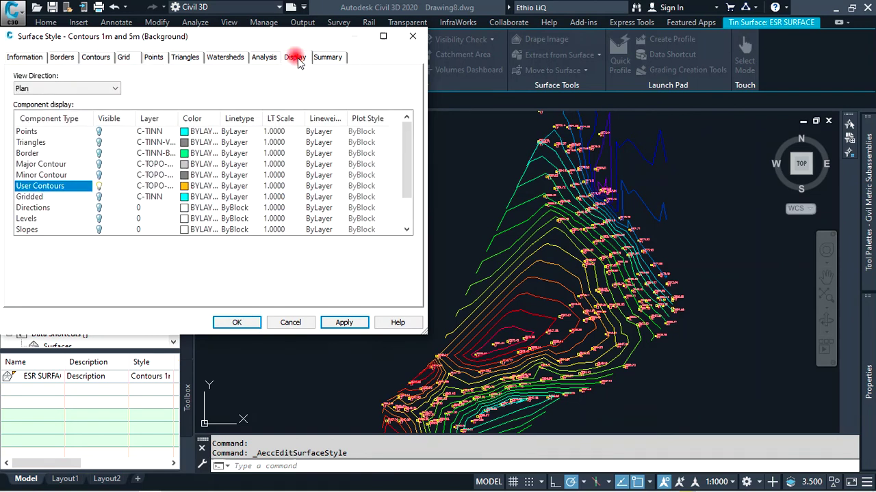
{"action": "left_click", "coordinate": [99, 132]}
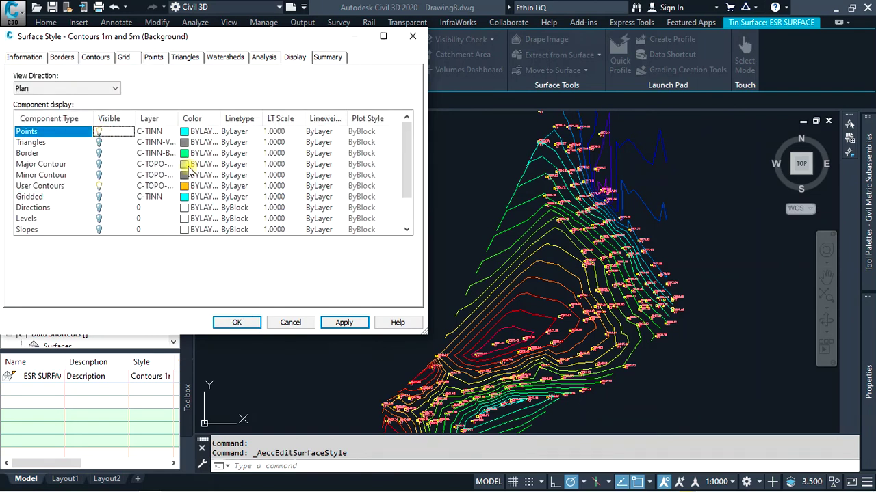
{"action": "left_click", "coordinate": [347, 322]}
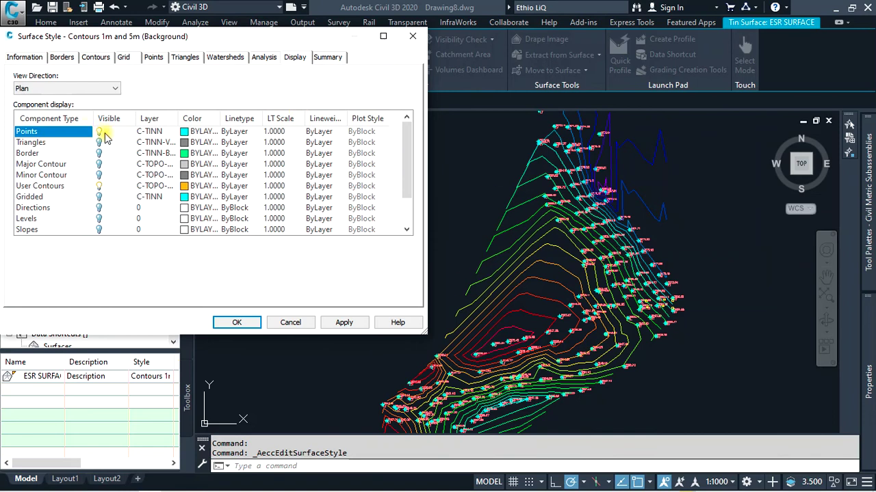
{"action": "left_click", "coordinate": [156, 58]}
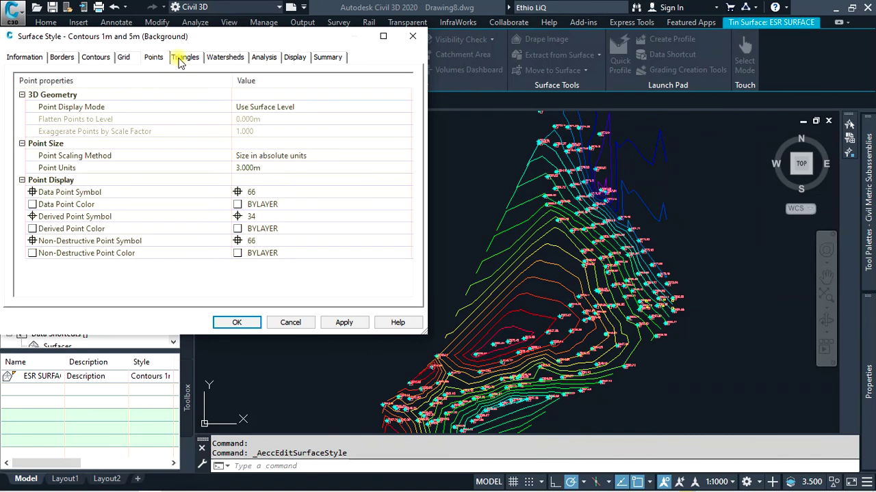
Keep Triangle Display Mode at Use Surface Level, then review the Watersheds and Analysis settings.
{"action": "left_click", "coordinate": [191, 58]}
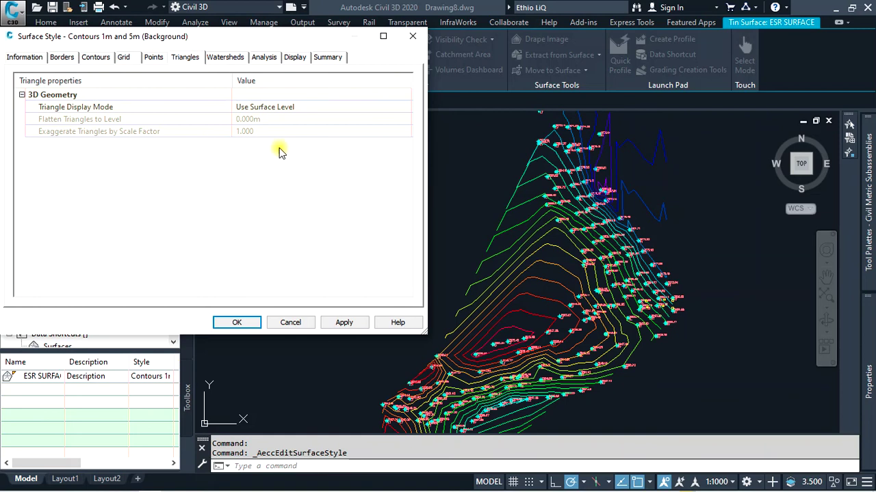
{"action": "left_click", "coordinate": [304, 113]}
{"action": "left_click", "coordinate": [303, 108]}
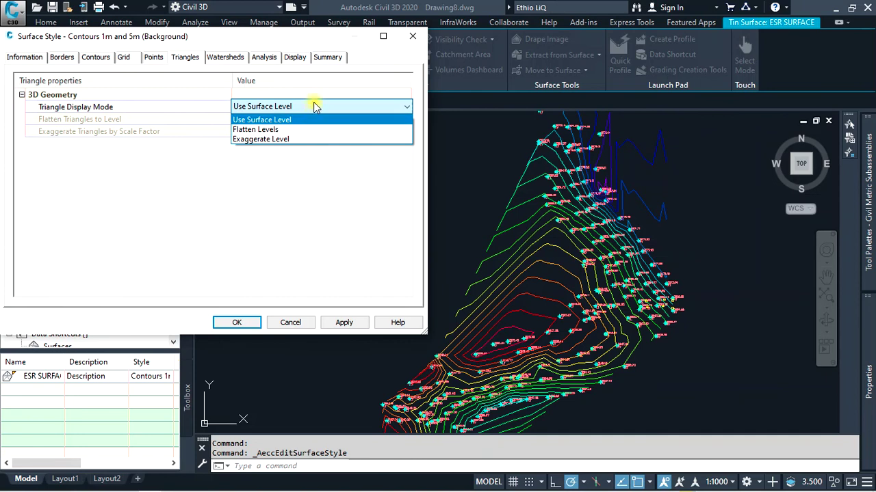
{"action": "left_click", "coordinate": [307, 119]}
{"action": "left_click", "coordinate": [224, 58]}
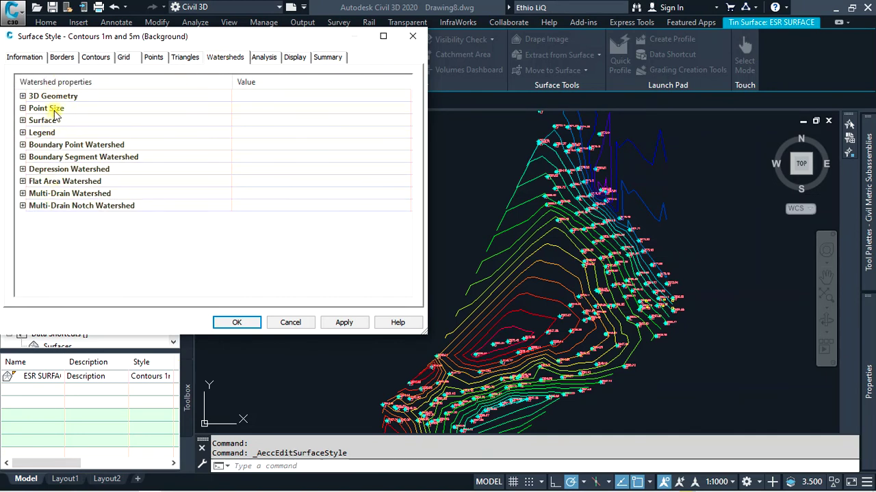
{"action": "left_click", "coordinate": [267, 58]}
Expand Directions on the Analysis tab and keep its colour scheme as Rainbow.
{"action": "left_click", "coordinate": [26, 97]}
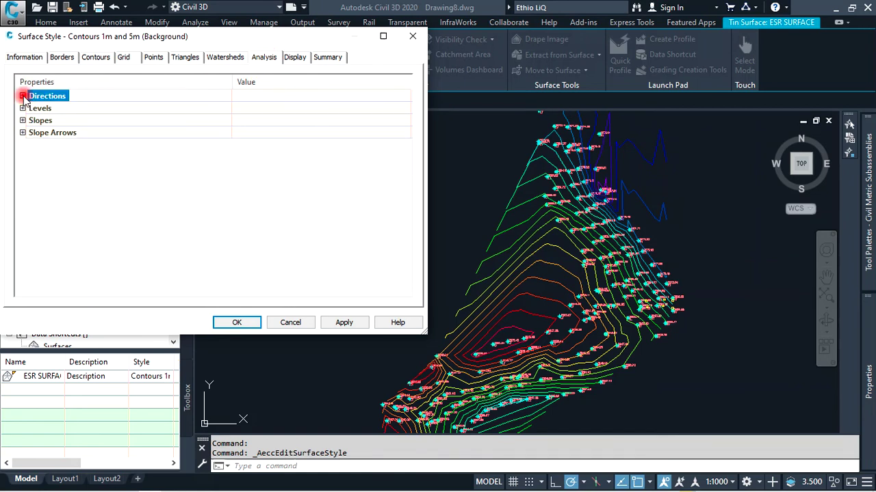
{"action": "left_click", "coordinate": [23, 96]}
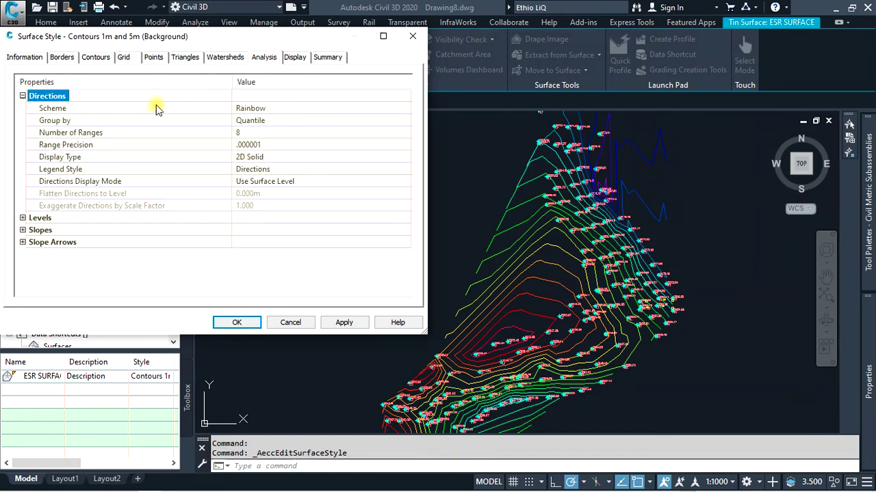
{"action": "left_click", "coordinate": [297, 111]}
{"action": "left_click", "coordinate": [296, 111]}
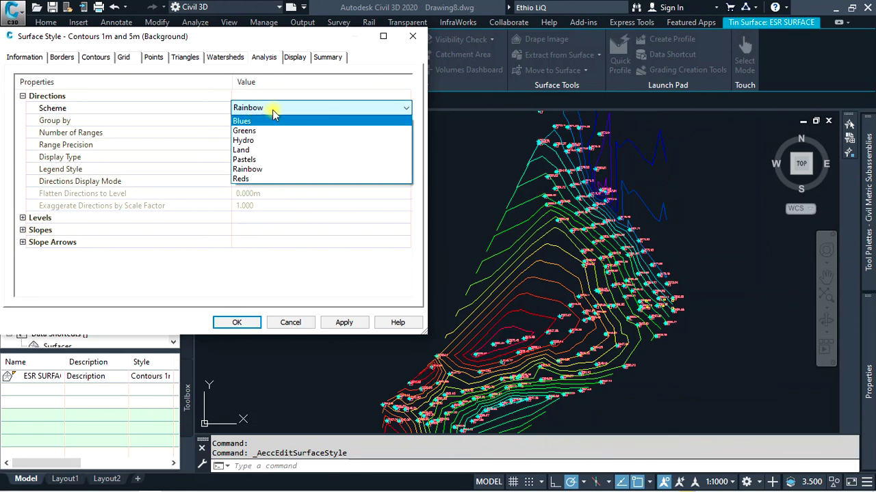
{"action": "left_click", "coordinate": [276, 108]}
{"action": "left_click", "coordinate": [276, 109]}
{"action": "left_click", "coordinate": [276, 109]}
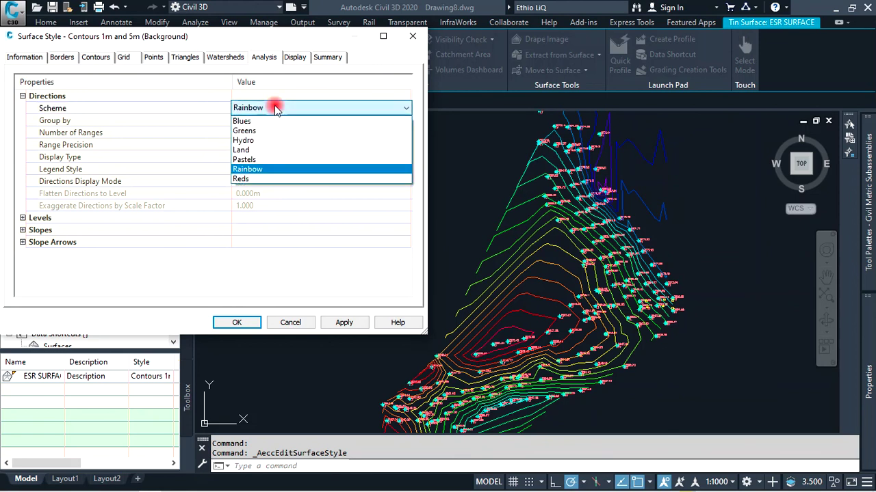
{"action": "left_click", "coordinate": [274, 109]}
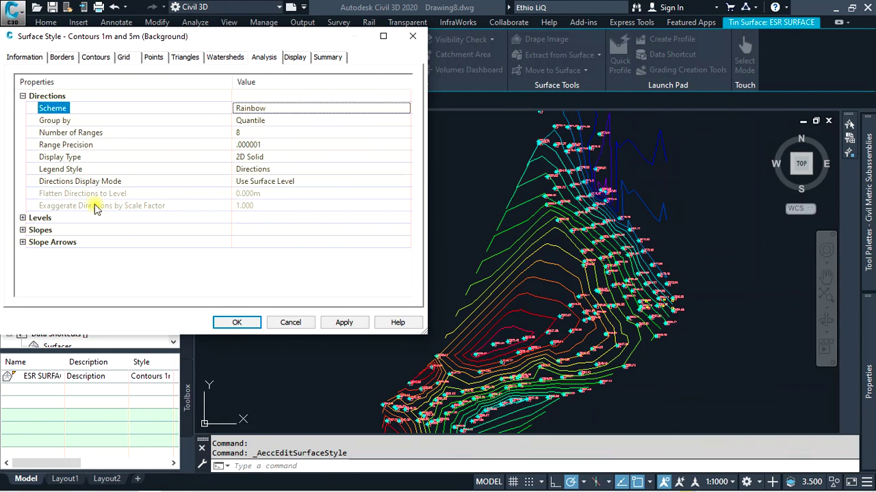
Set the Levels range colour scheme to Rainbow, apply, and close the style with OK.
{"action": "left_click", "coordinate": [22, 218]}
{"action": "scroll", "coordinate": [206, 205], "scroll_direction": "down", "scroll_amount": 3}
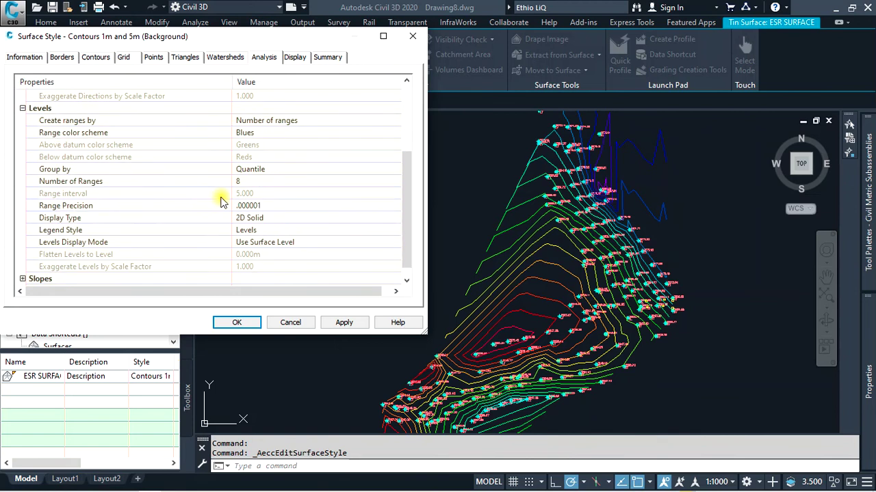
{"action": "left_click", "coordinate": [266, 132]}
{"action": "left_click", "coordinate": [265, 133]}
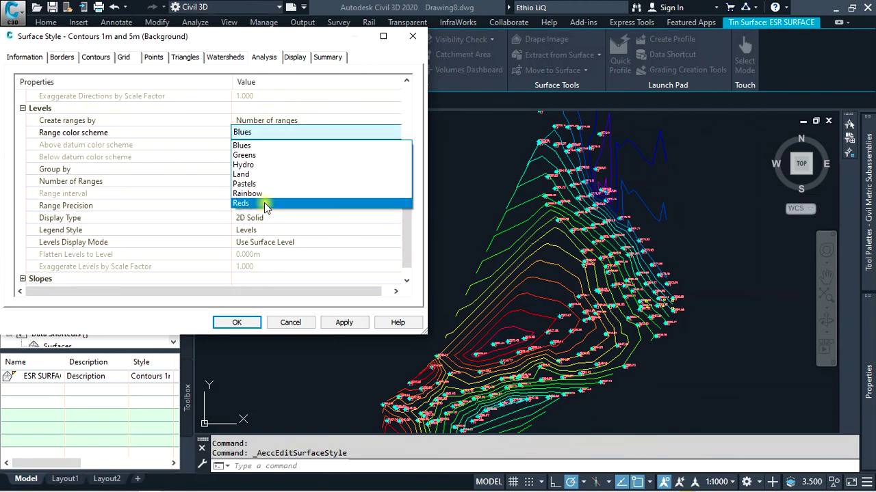
{"action": "left_click", "coordinate": [269, 130]}
{"action": "left_click", "coordinate": [269, 130]}
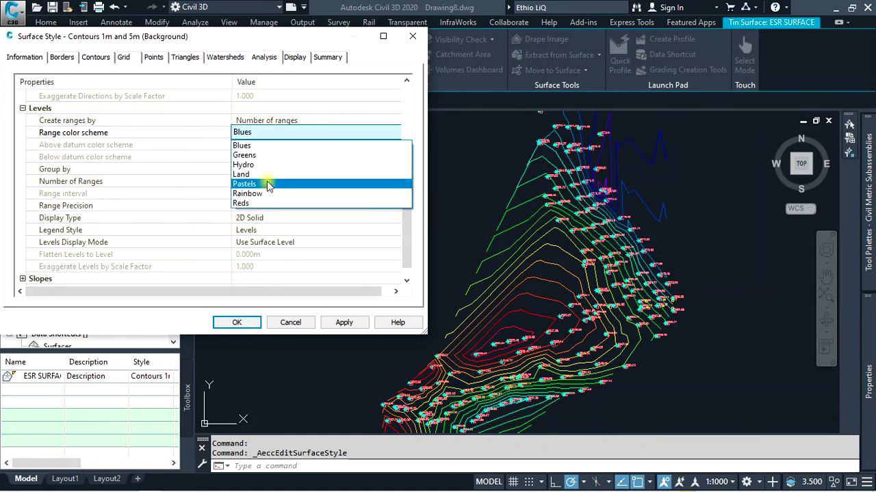
{"action": "left_click", "coordinate": [267, 194]}
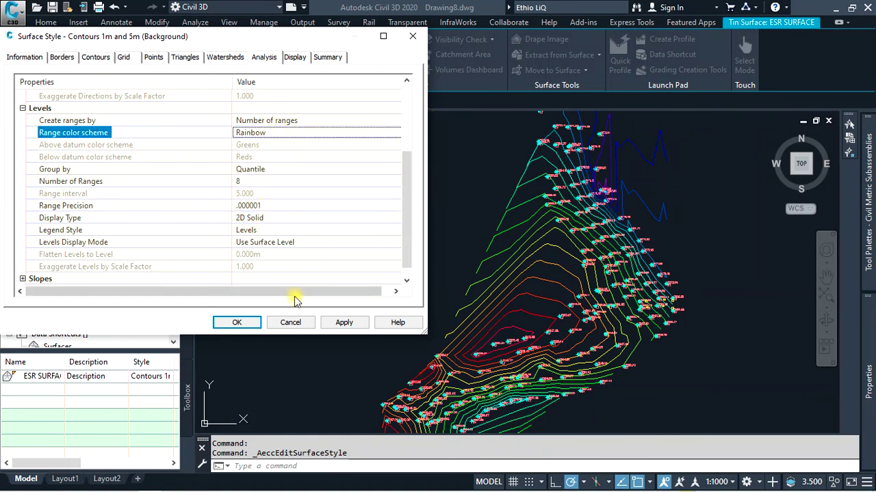
{"action": "left_click", "coordinate": [344, 323]}
{"action": "left_click", "coordinate": [237, 322]}
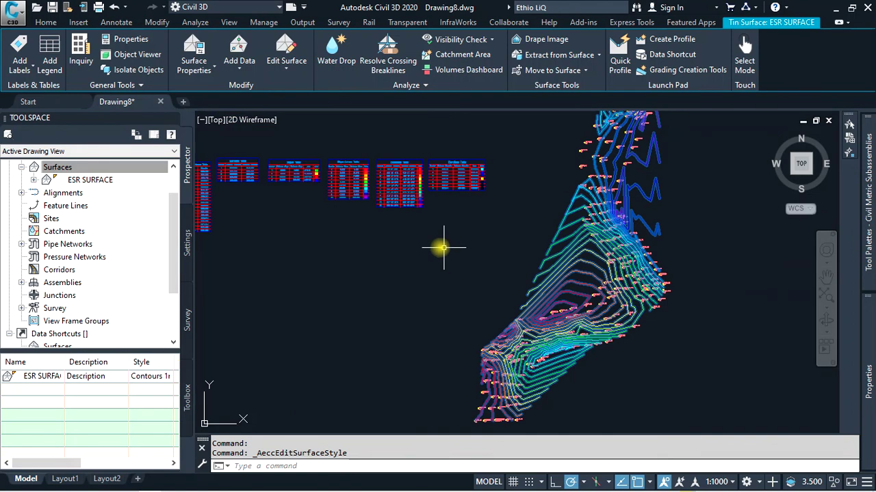
{"action": "scroll", "coordinate": [327, 157], "scroll_direction": "up", "scroll_amount": 3}
{"action": "scroll", "coordinate": [329, 160], "scroll_direction": "up", "scroll_amount": 3}
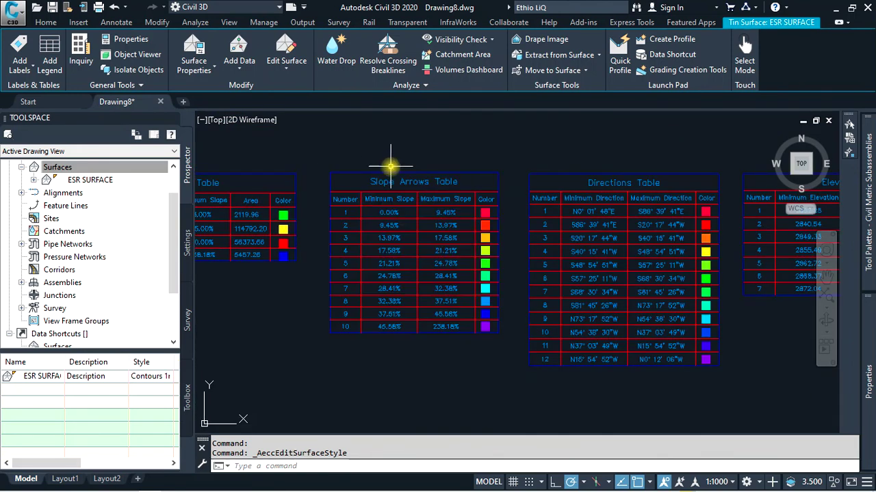
{"action": "scroll", "coordinate": [422, 224], "scroll_direction": "down", "scroll_amount": 2}
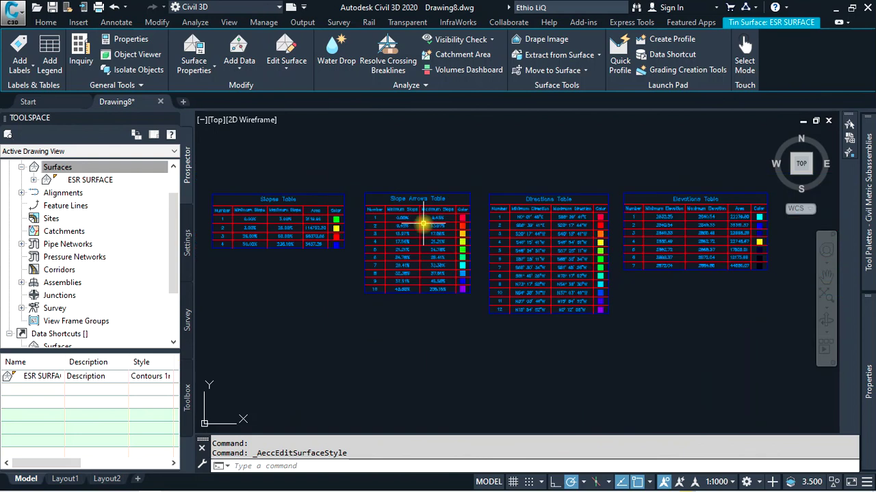
{"action": "scroll", "coordinate": [423, 224], "scroll_direction": "up", "scroll_amount": 4}
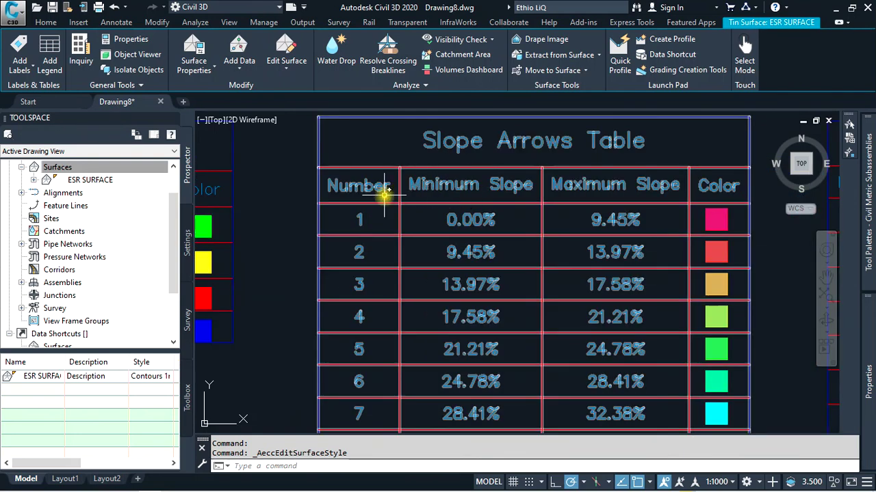
{"action": "scroll", "coordinate": [390, 192], "scroll_direction": "down", "scroll_amount": 1}
{"action": "scroll", "coordinate": [407, 256], "scroll_direction": "down", "scroll_amount": 3}
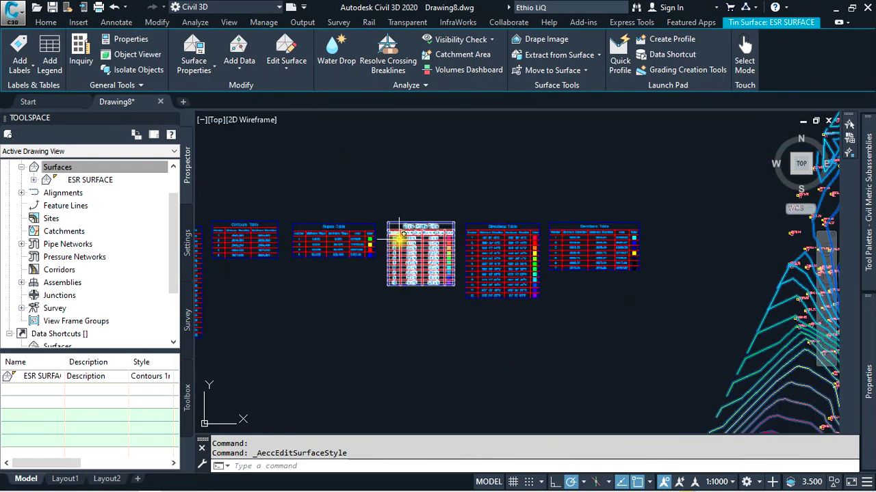